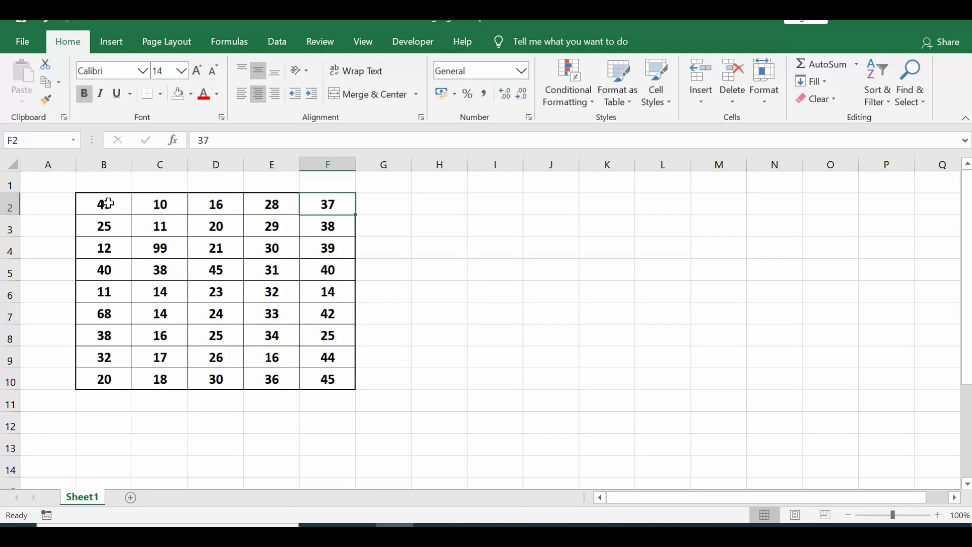
- Insert an ActiveX command button drawn over H1:I2 beside the number table
left_click_drag(108, 203, 327, 378)
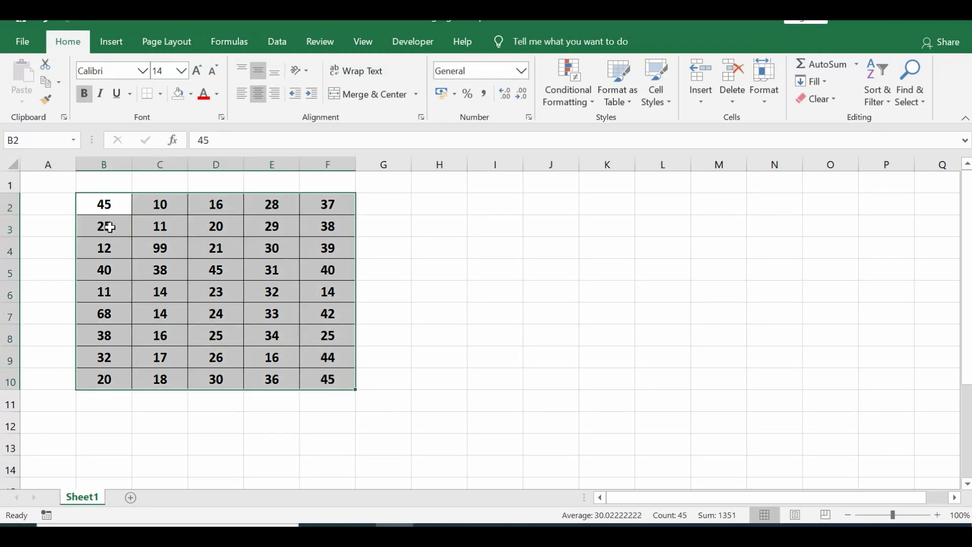
left_click(106, 205)
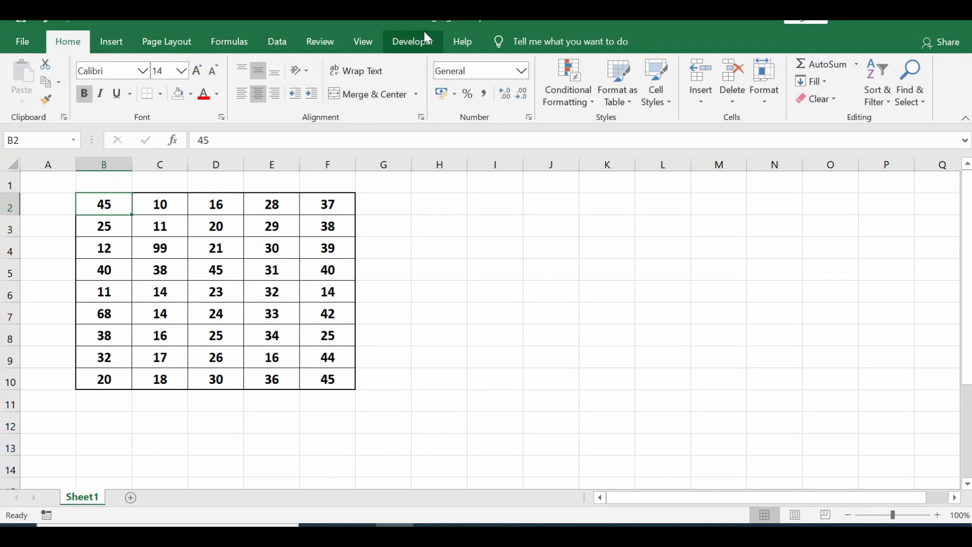
left_click(416, 45)
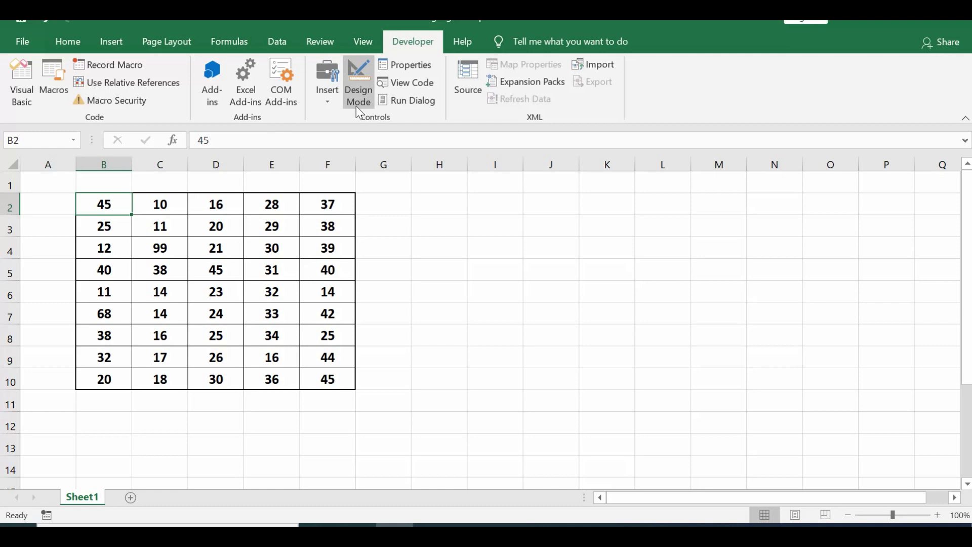
left_click(328, 102)
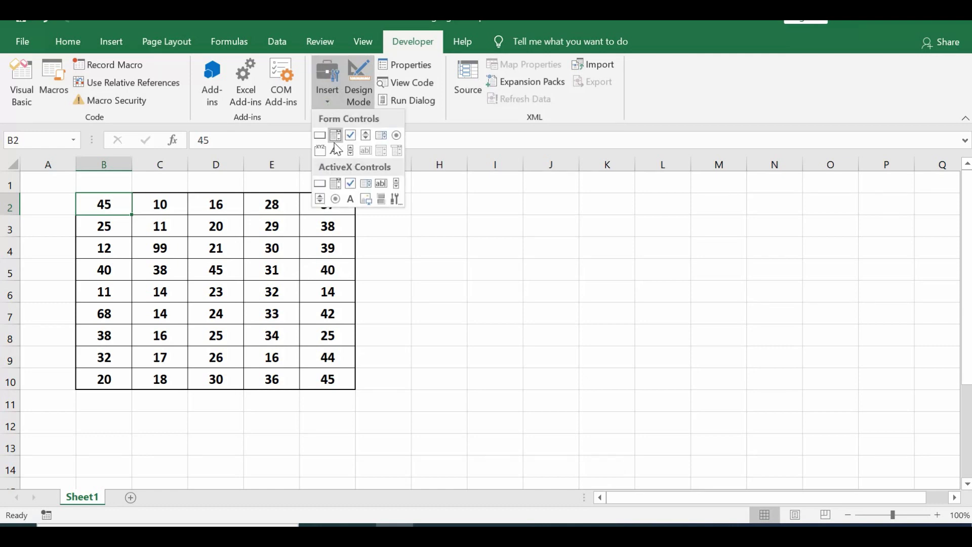
left_click(320, 186)
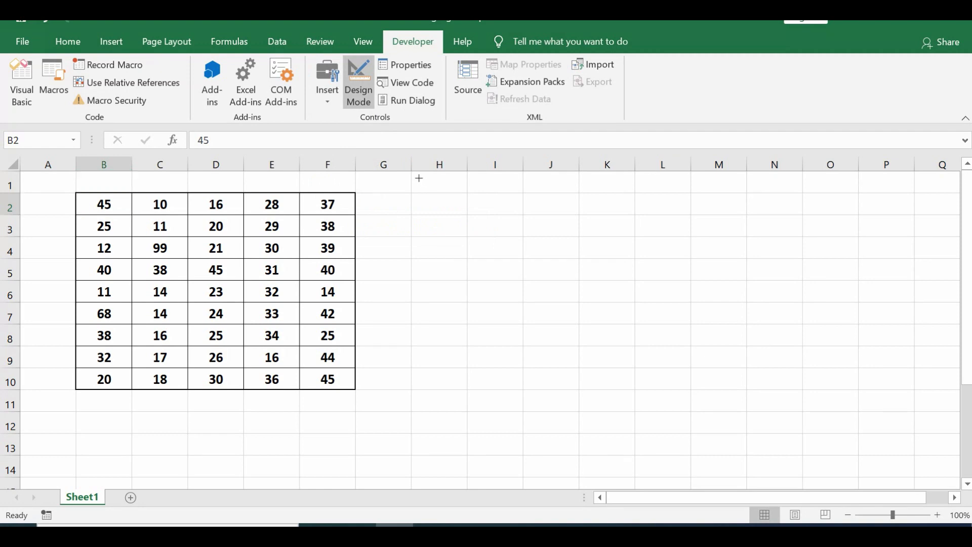
left_click_drag(419, 179, 521, 206)
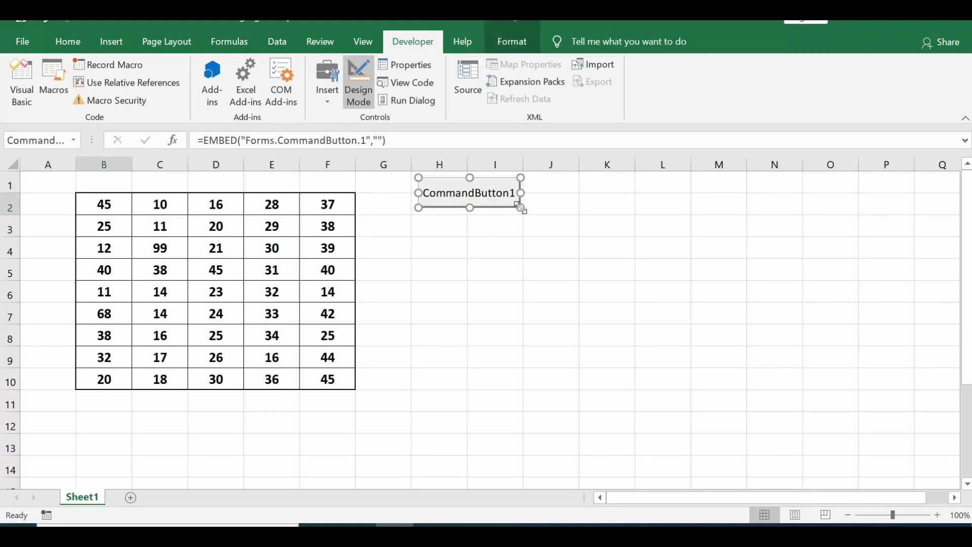
- In CommandButton1's click procedure, declare mycell and myrange as Range
double_click(466, 193)
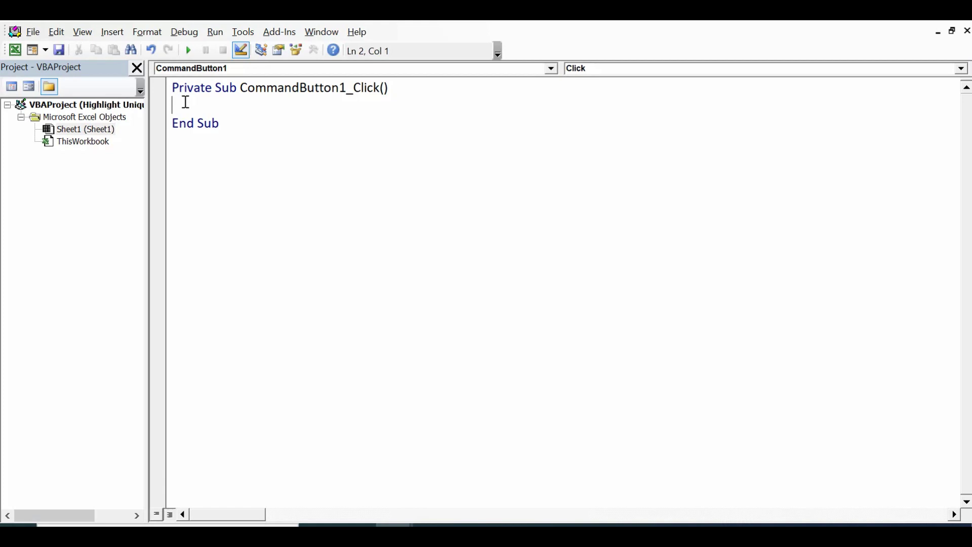
type("dim m")
type("ycell as ")
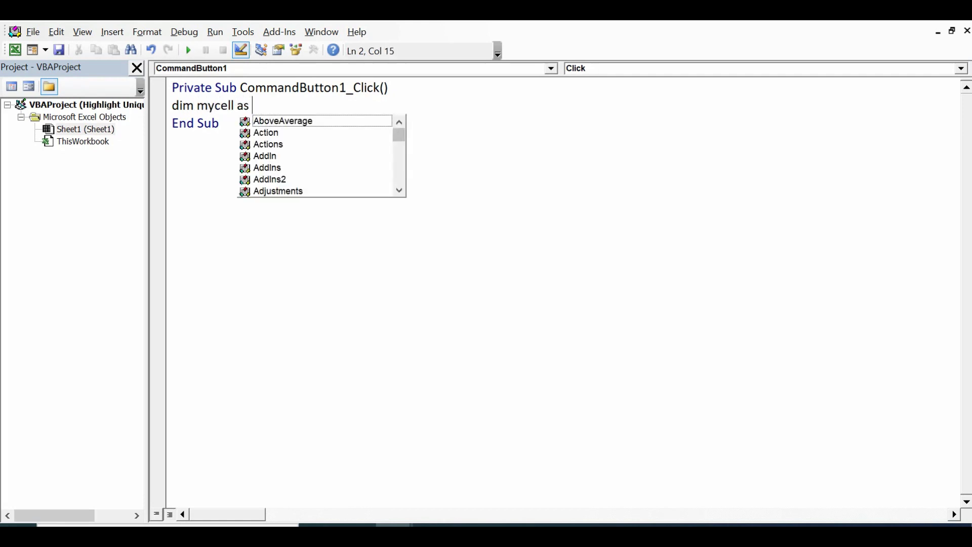
type("range")
key("Return")
type("dim")
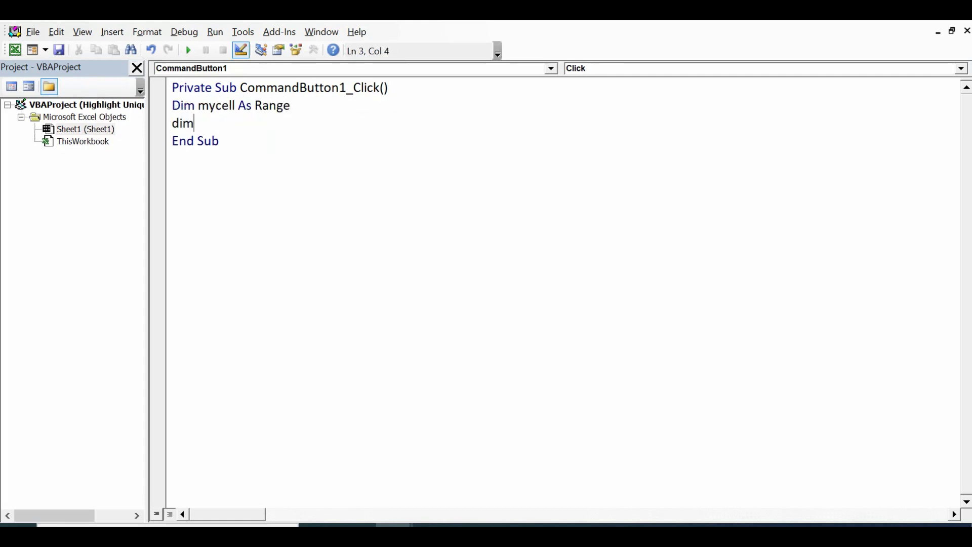
type(" myr")
type("ange as ran")
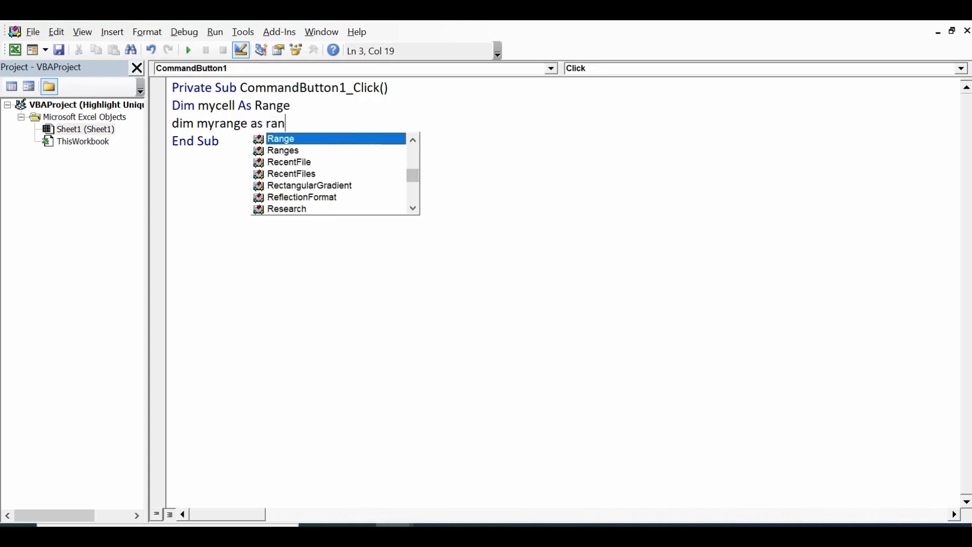
type("ge")
key("Return")
key("Return")
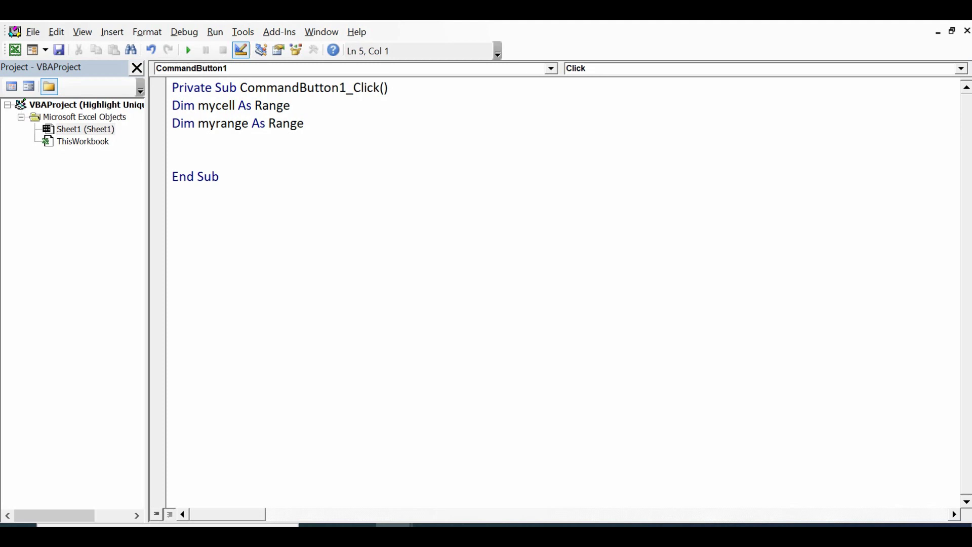
type("set ")
type("myrange=")
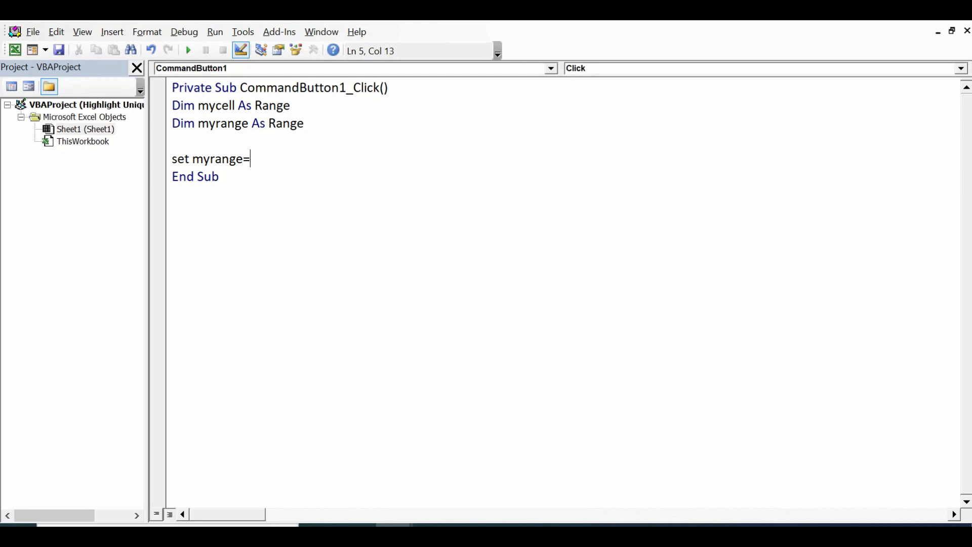
type("worksheets(")
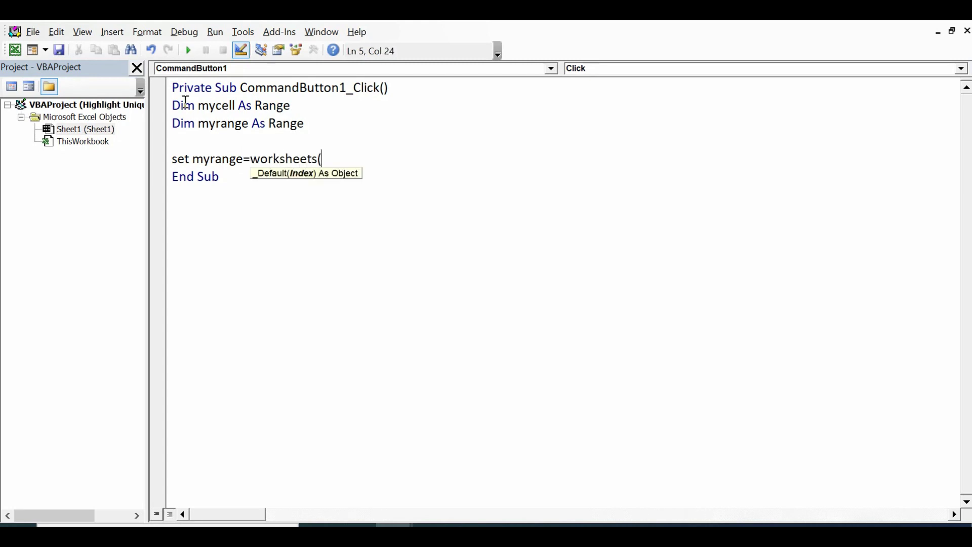
type("\"S")
type("heet1\"")
type(").rang")
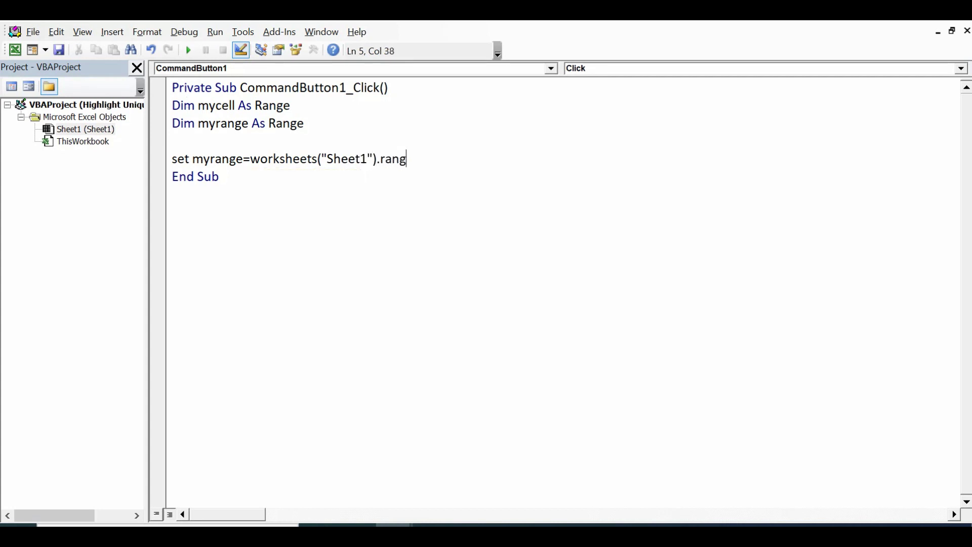
type("e(\"")
type("B")
type("2:F")
type("10\")")
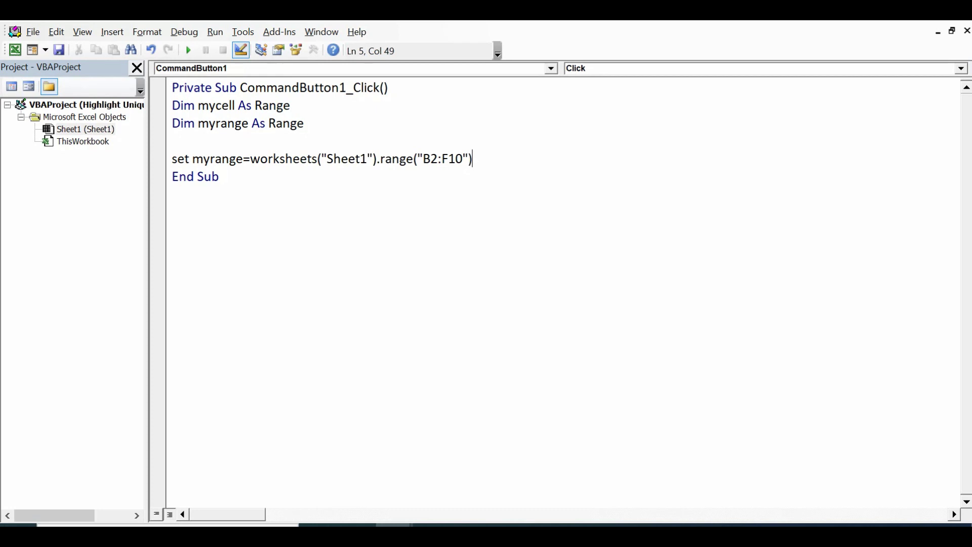
- Set myrange to Sheet1's B2:F10 and write an empty For Each mycell loop
key("Return")
key("Return")
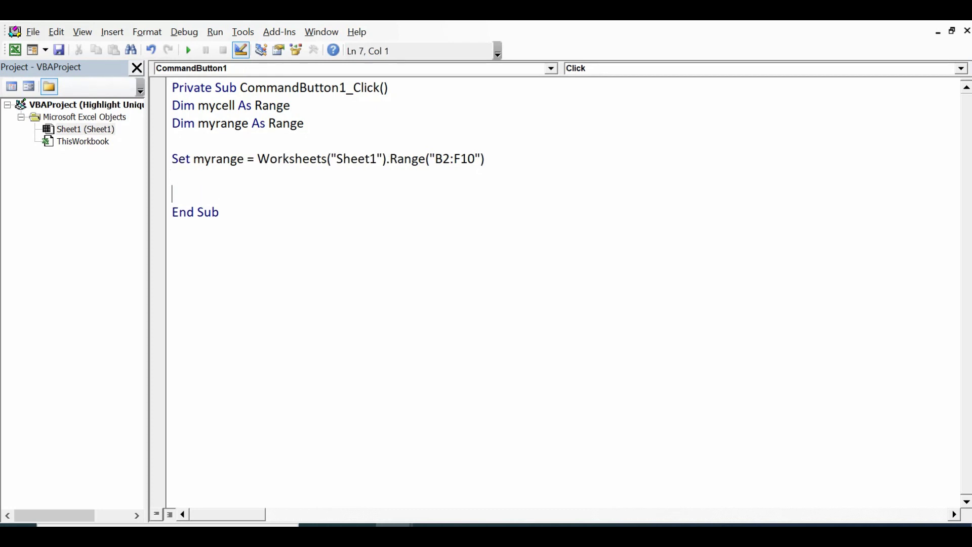
type("for")
type(" my")
key("BackSpace")
key("BackSpace")
type("each ")
type("mycell in m")
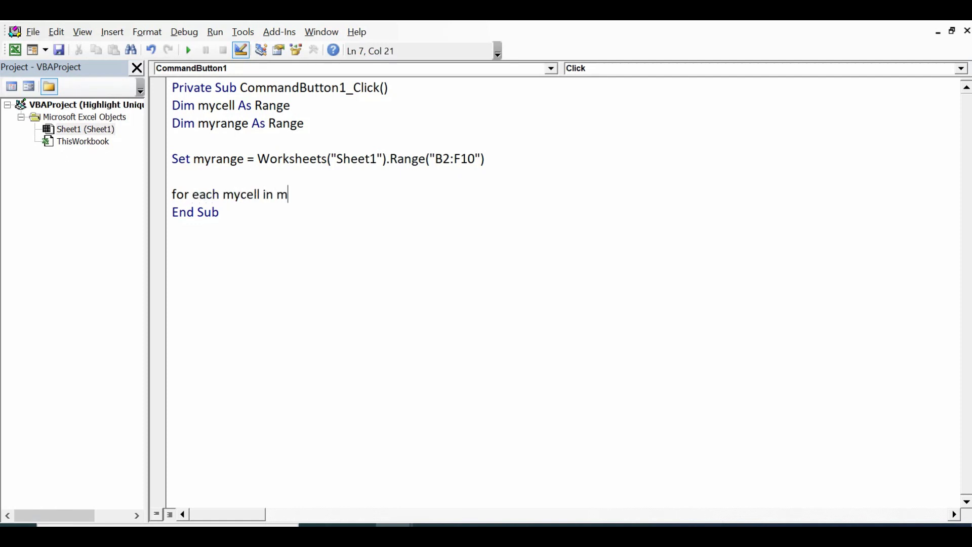
type("yrange")
key("Return")
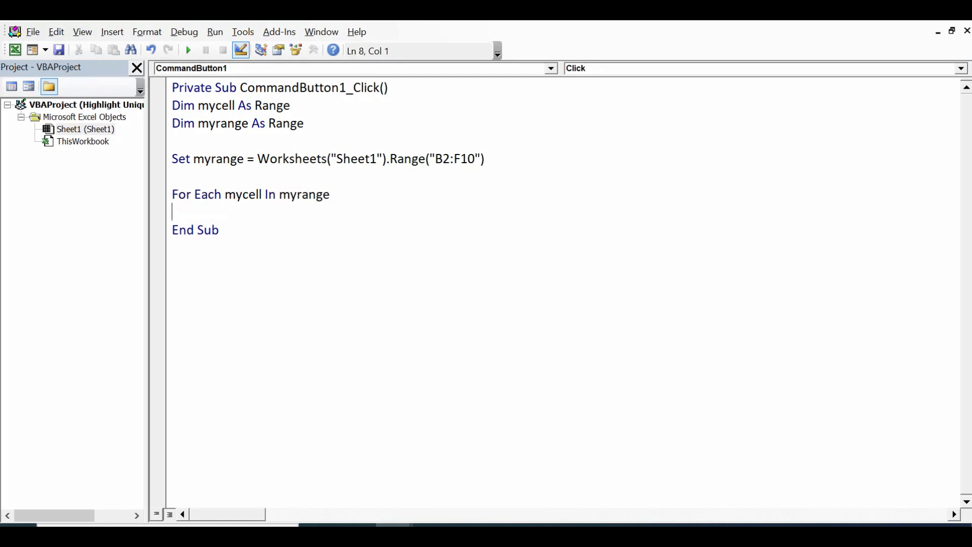
key("Return")
key("Return")
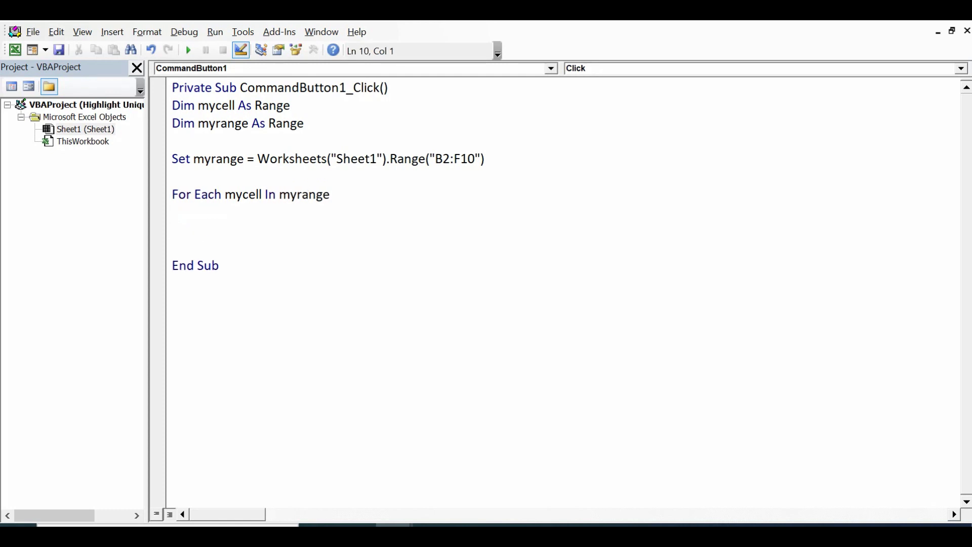
type("nex")
type("t mycell")
key("Return")
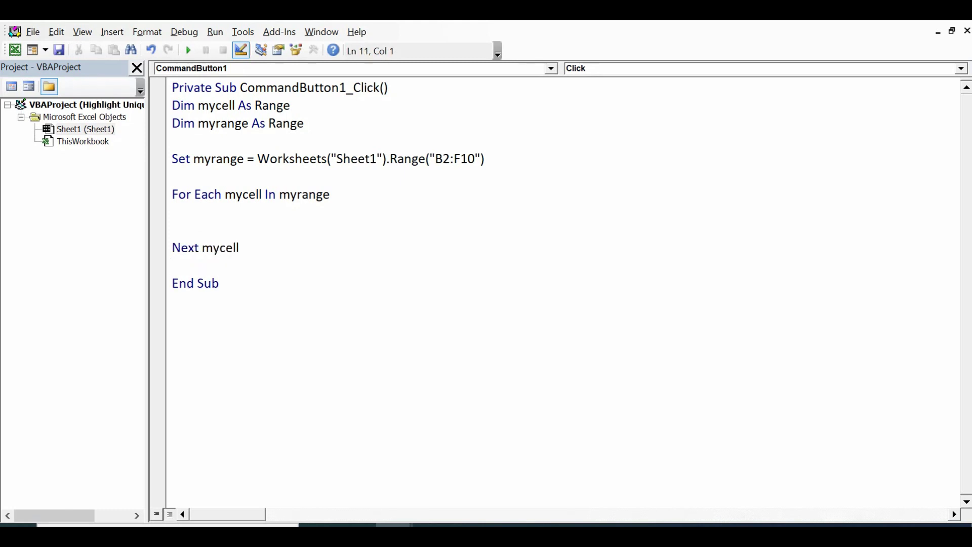
- Add 'If WorksheetFunction.CountIf(myrange, mycell.Value) <= 1 Then' inside the loop
left_click(182, 220)
key("Return")
type("if")
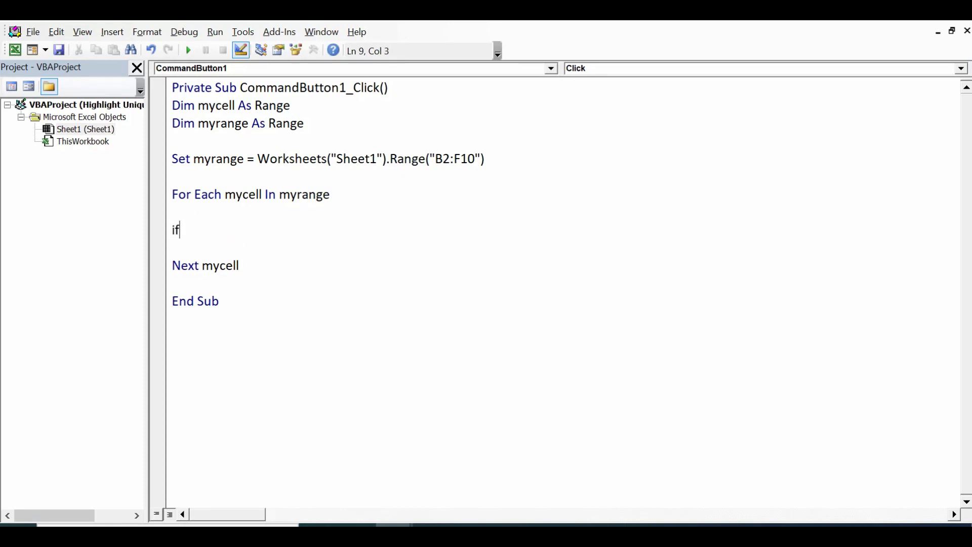
type(" worksheets")
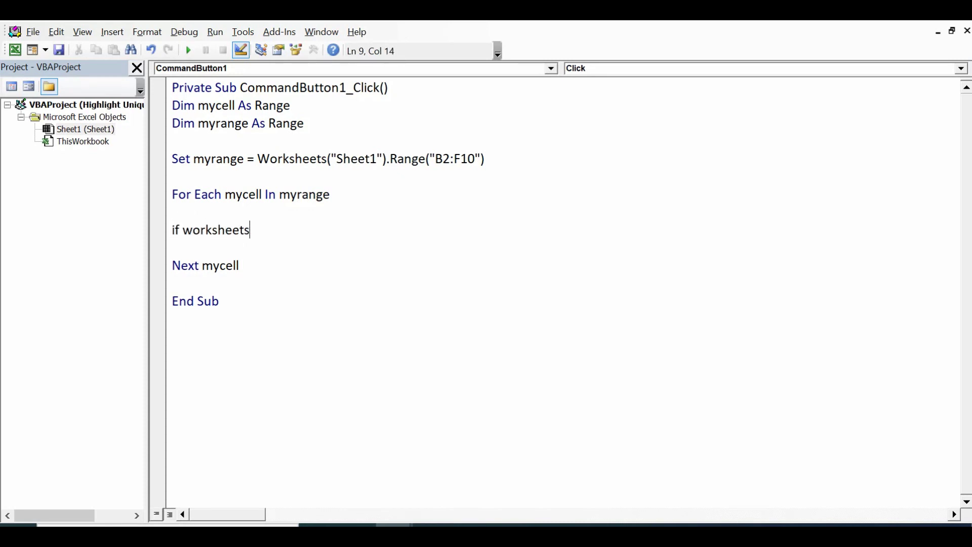
type("(")
key("BackSpace")
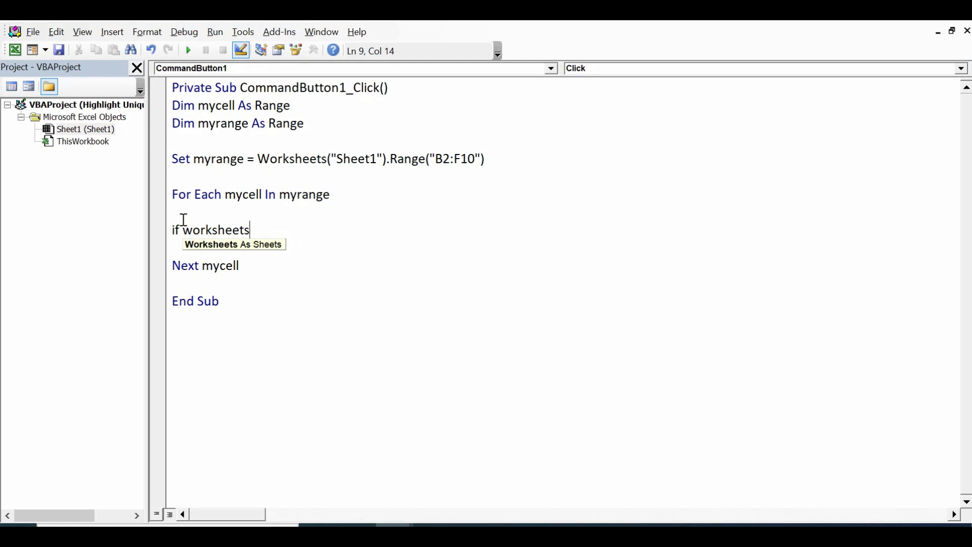
key("BackSpace")
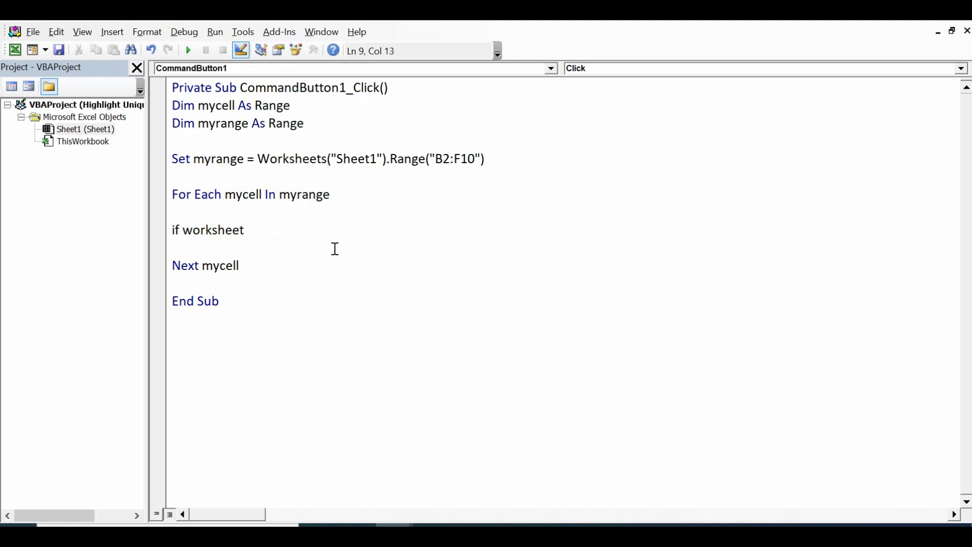
type("function")
type(".")
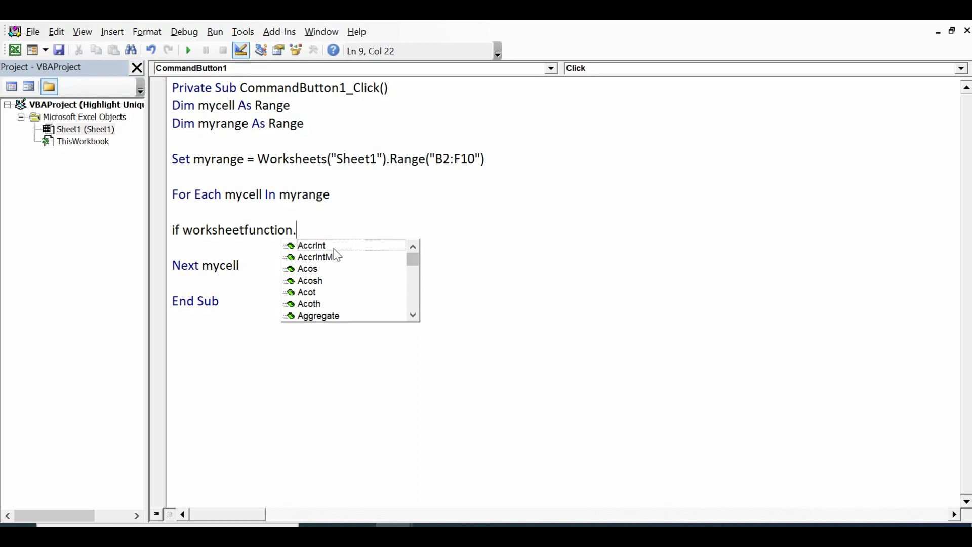
type("countif")
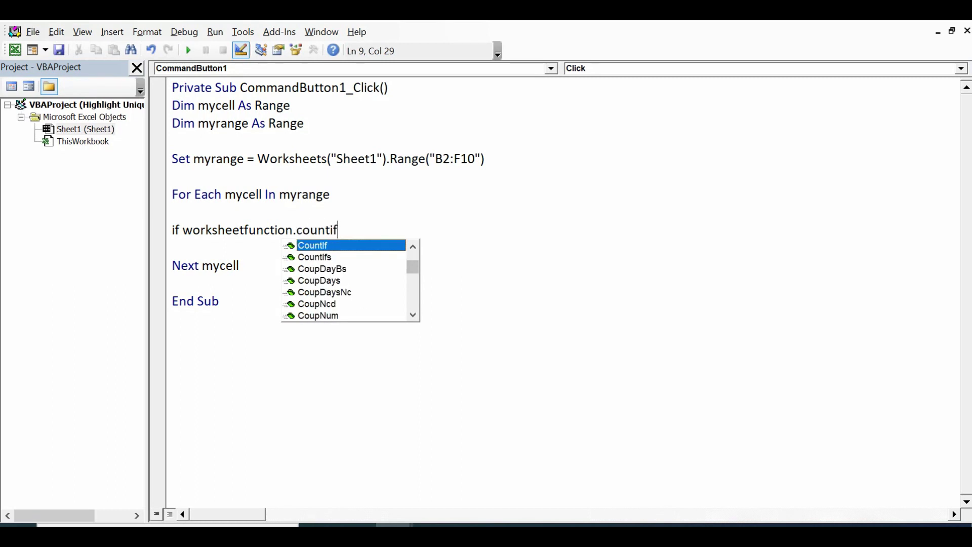
type("(")
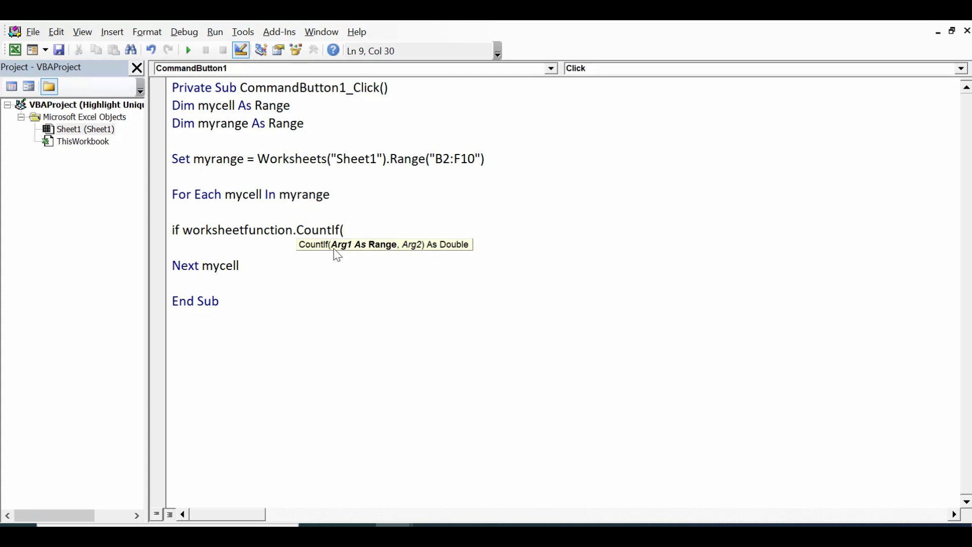
type("myrange")
type(", myc")
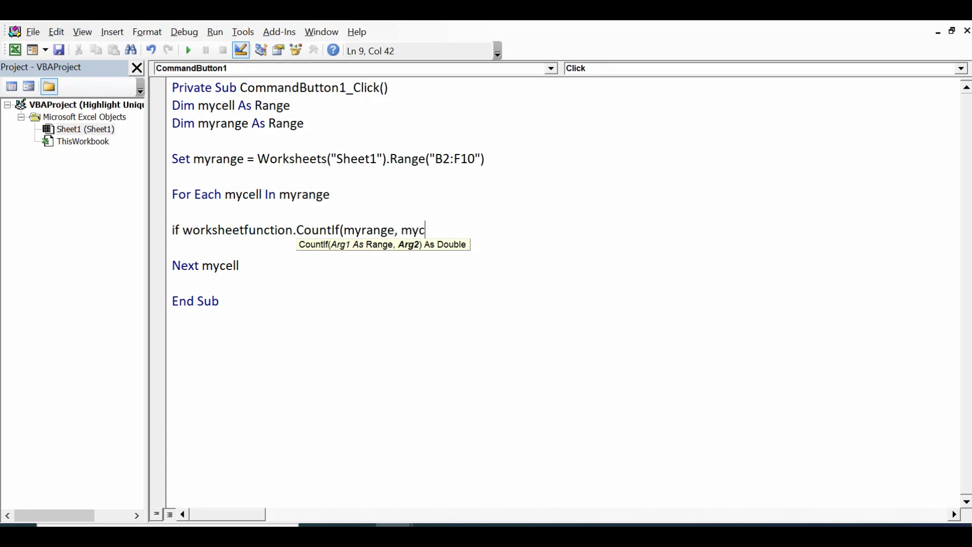
type("ell.value")
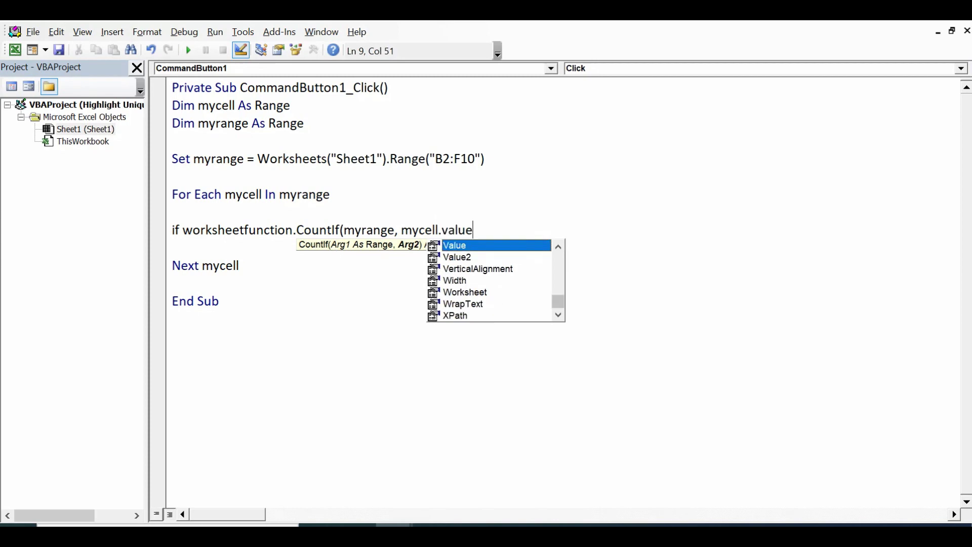
key("Tab")
type(")")
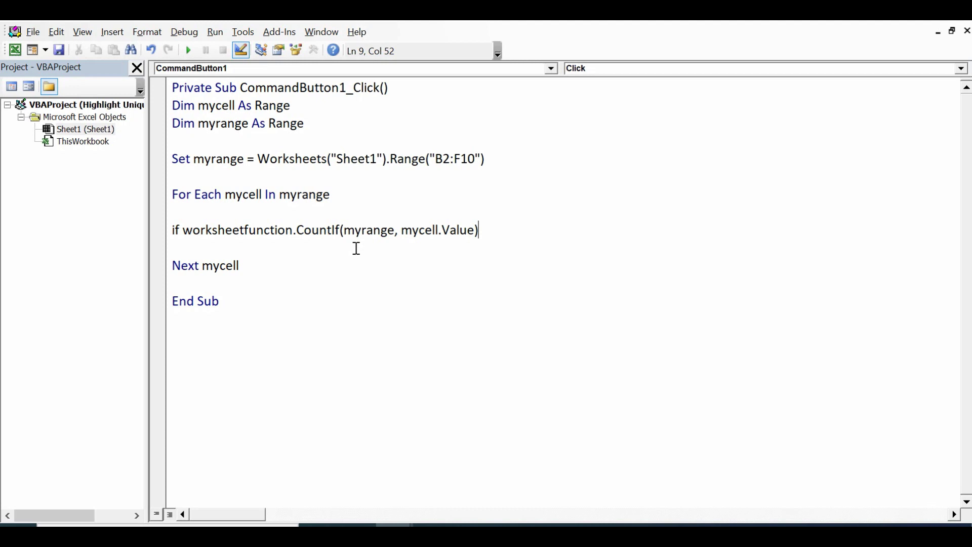
type("<")
type("=1")
type(" then")
key("Return")
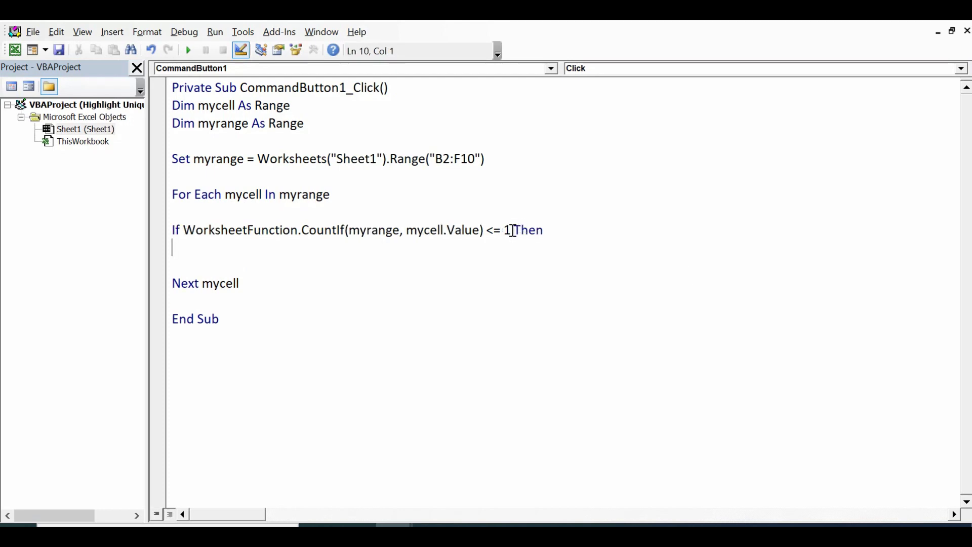
left_click_drag(511, 230, 486, 231)
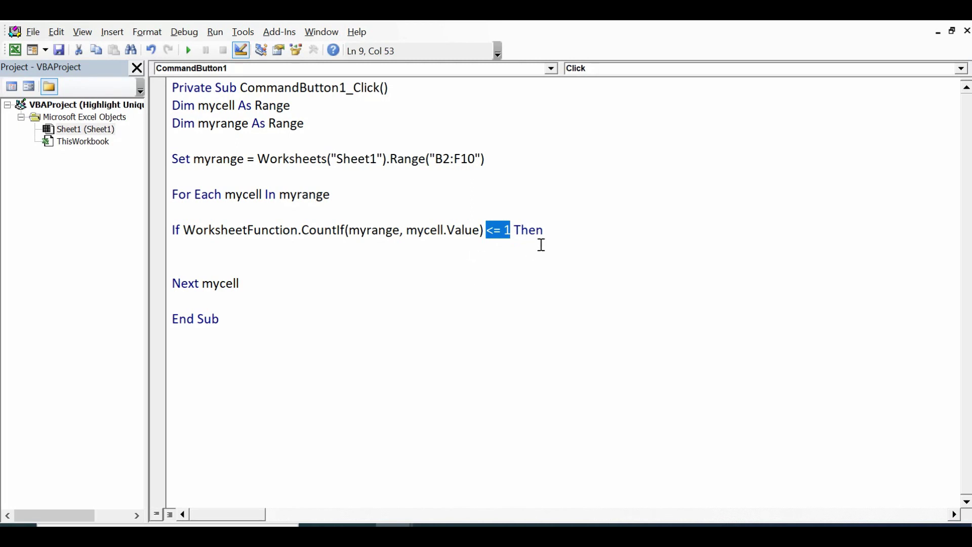
left_click(549, 231)
- Write mycell.Interior.ColorIndex = 4 as the If block's green-fill body
key("Return")
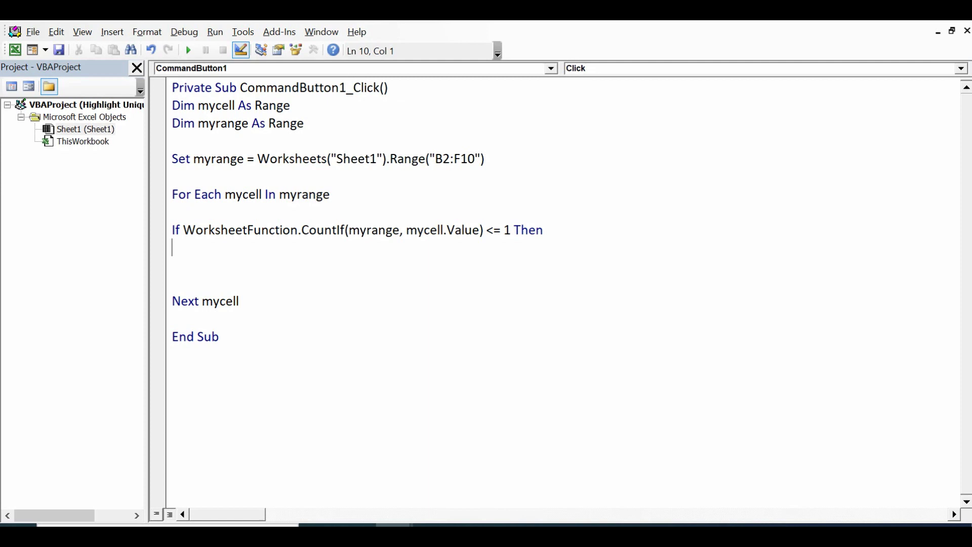
key("Return")
type("m")
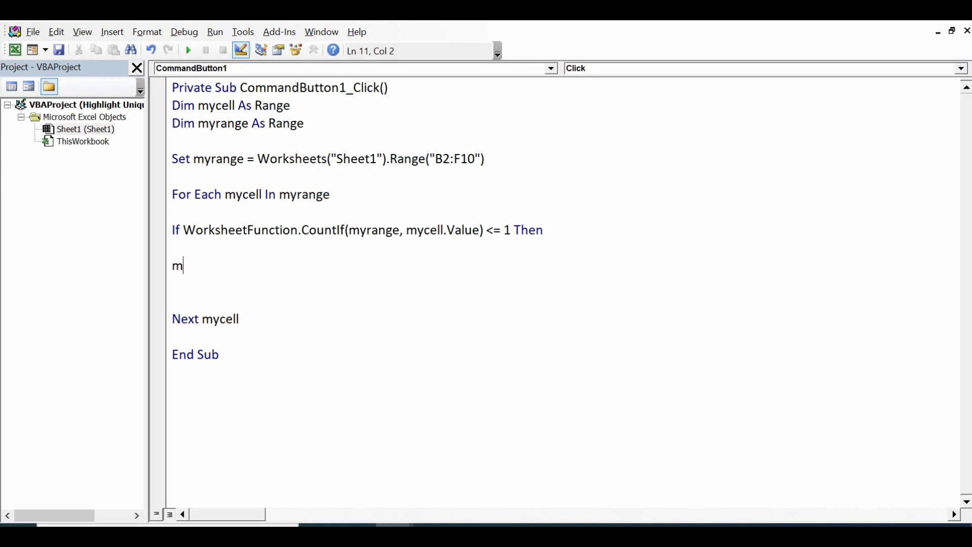
type("ycell")
type(".inter")
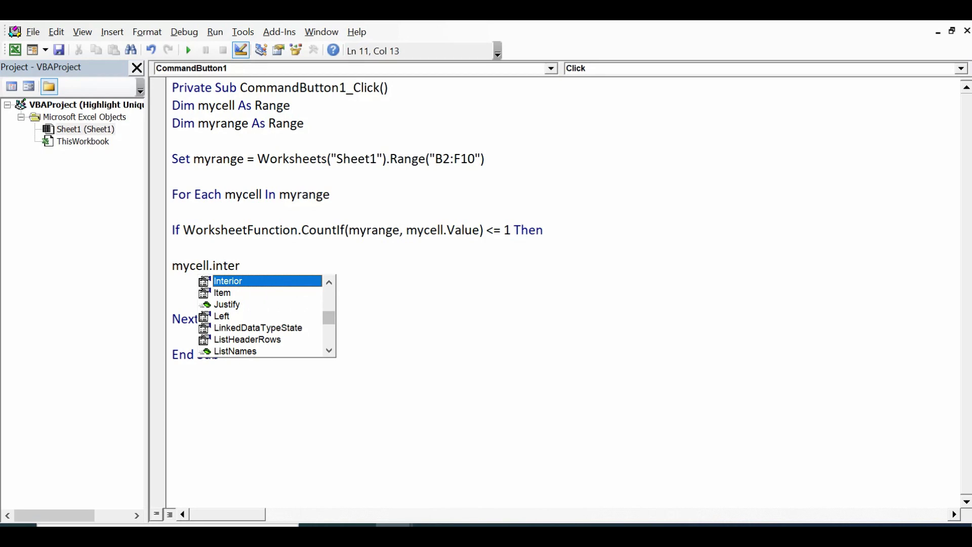
type("ior.col")
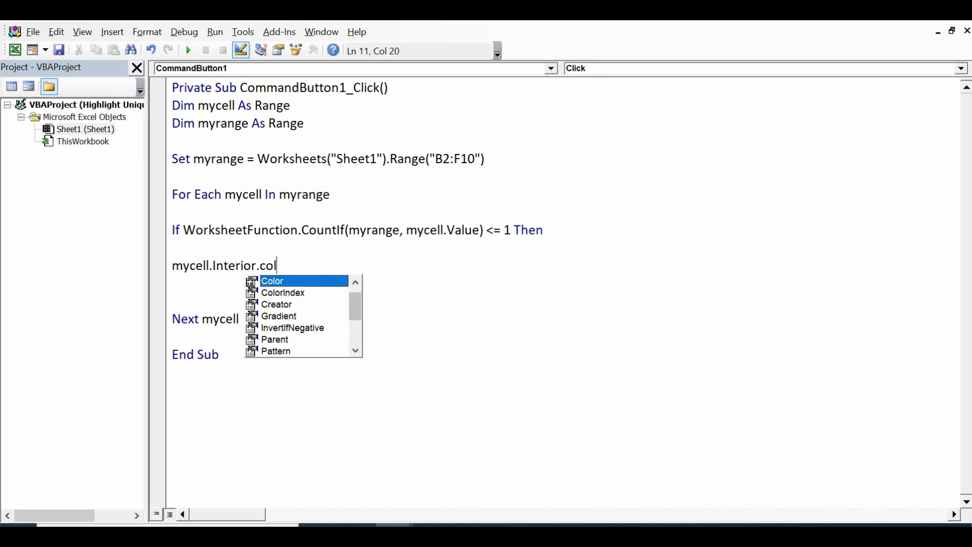
type("or")
key("Down")
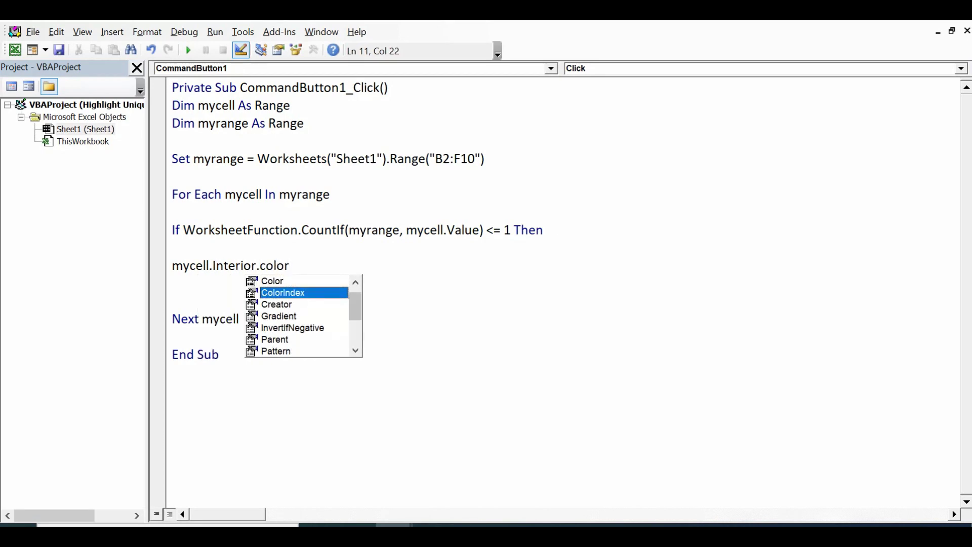
key("Return")
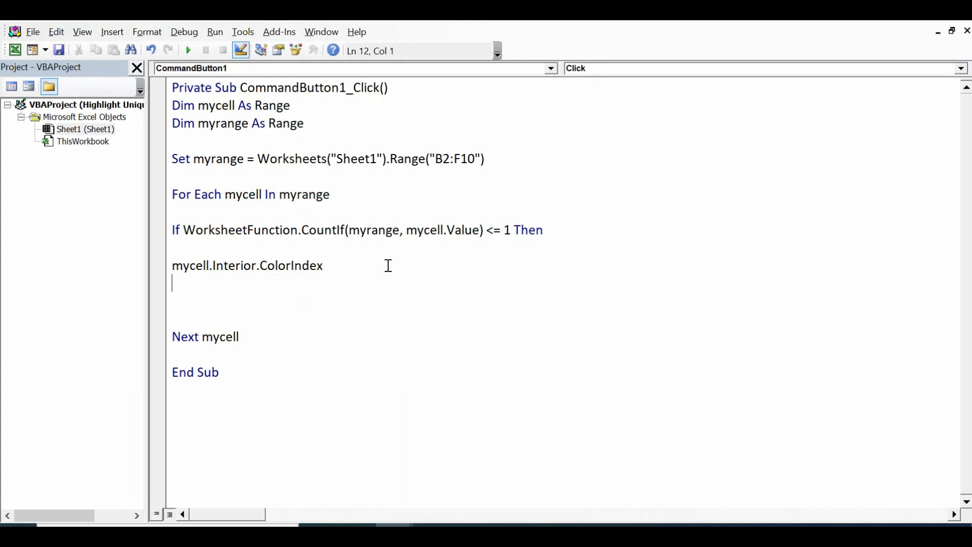
left_click(341, 270)
type("=")
type("4")
key("Return")
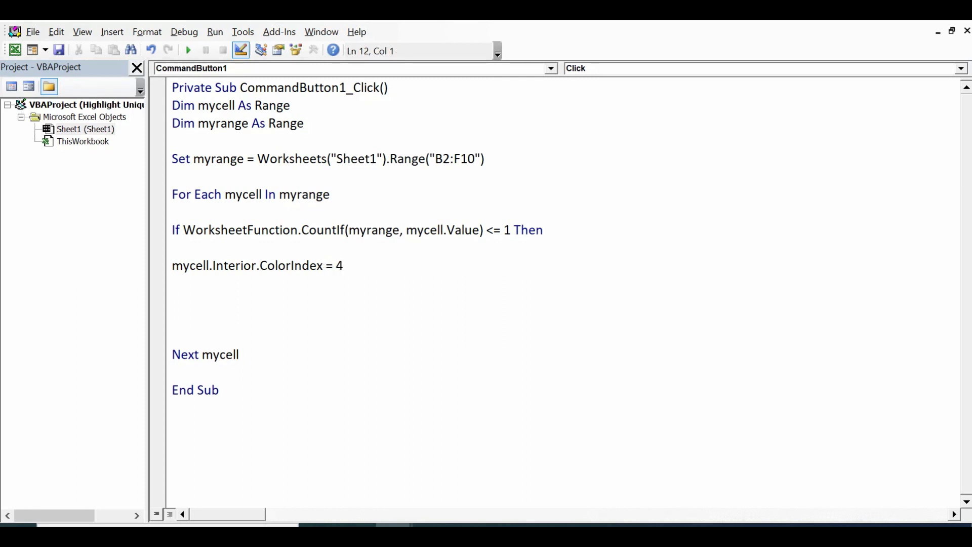
- Close the If block with End If, remove extra blank lines, and add a line after Next mycell
key("Return")
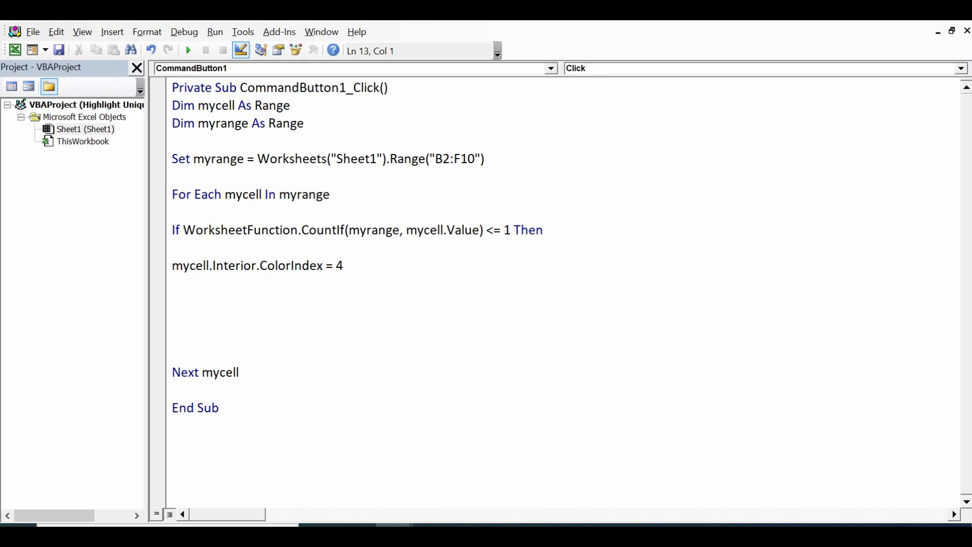
type("end if")
key("Return")
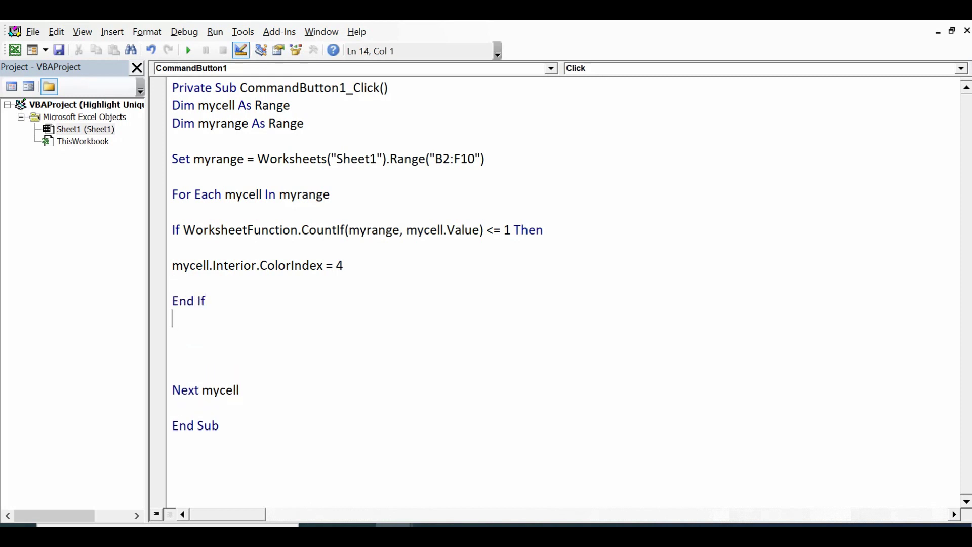
key("Delete")
key("Delete")
key("Delete")
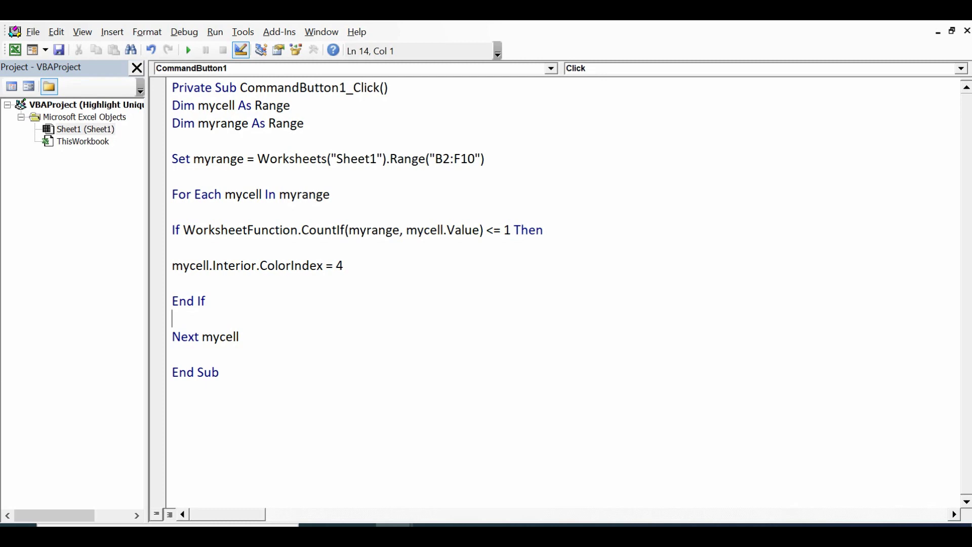
left_click(248, 339)
key("Return")
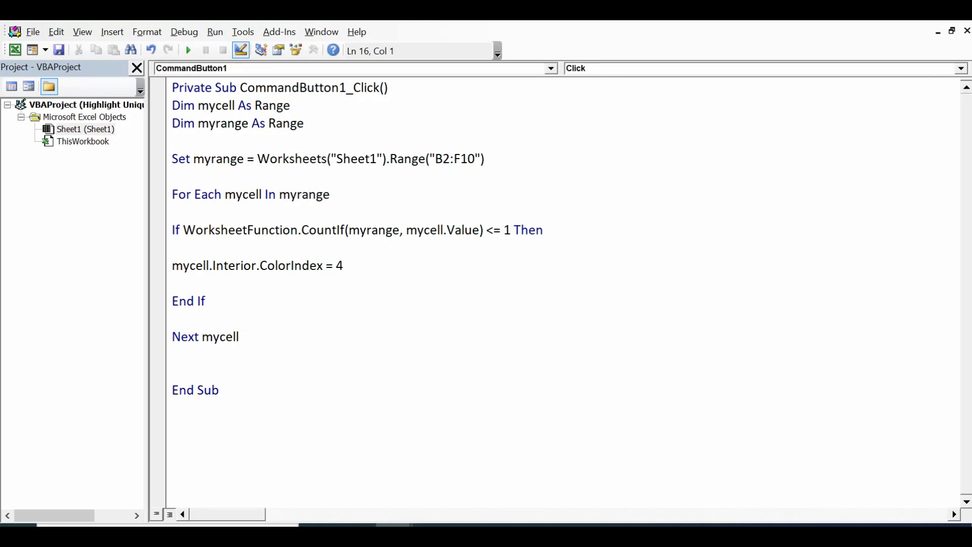
- Leave design mode and run CommandButton1 to highlight unique values green
key("alt+F11")
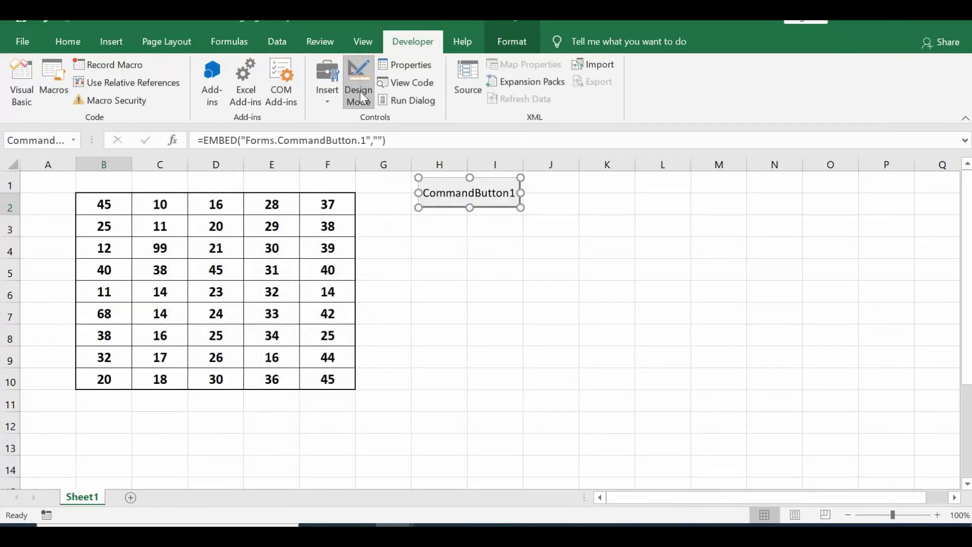
left_click(360, 90)
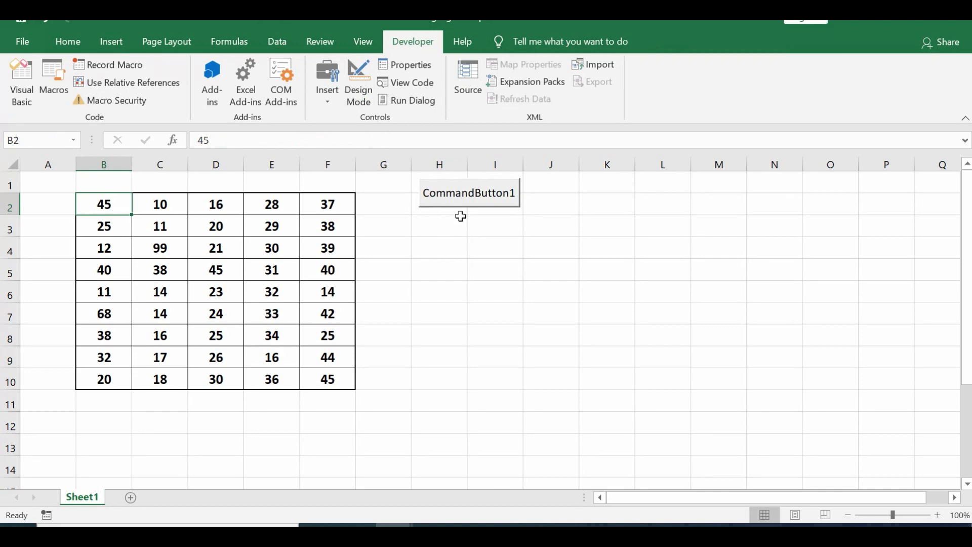
left_click(466, 199)
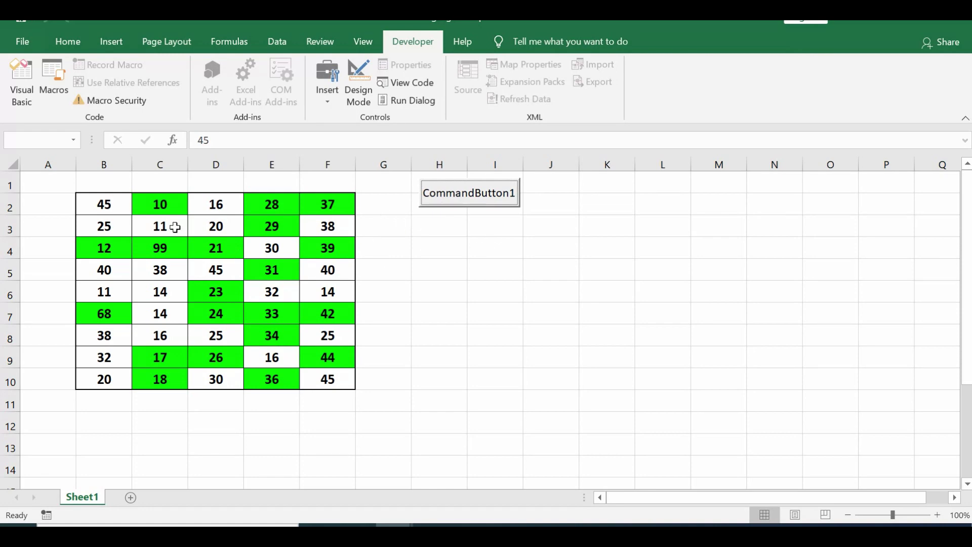
- Change B2 to 410 and rerun the button macro
left_click(107, 203)
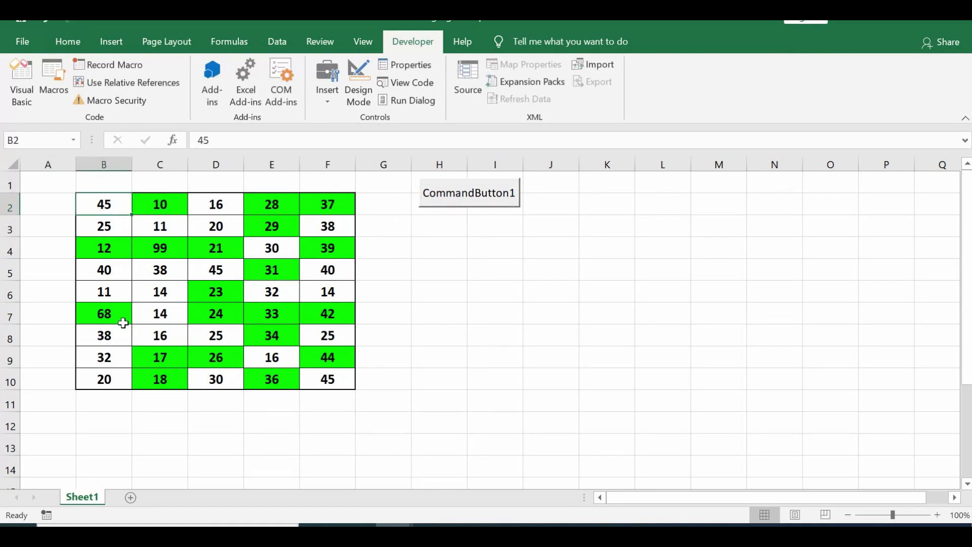
type("4")
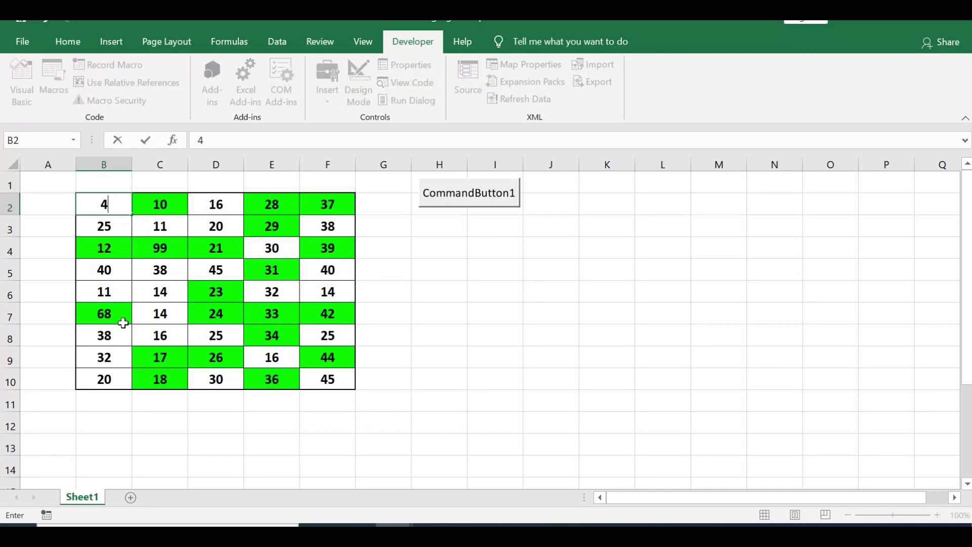
type("10")
key("Return")
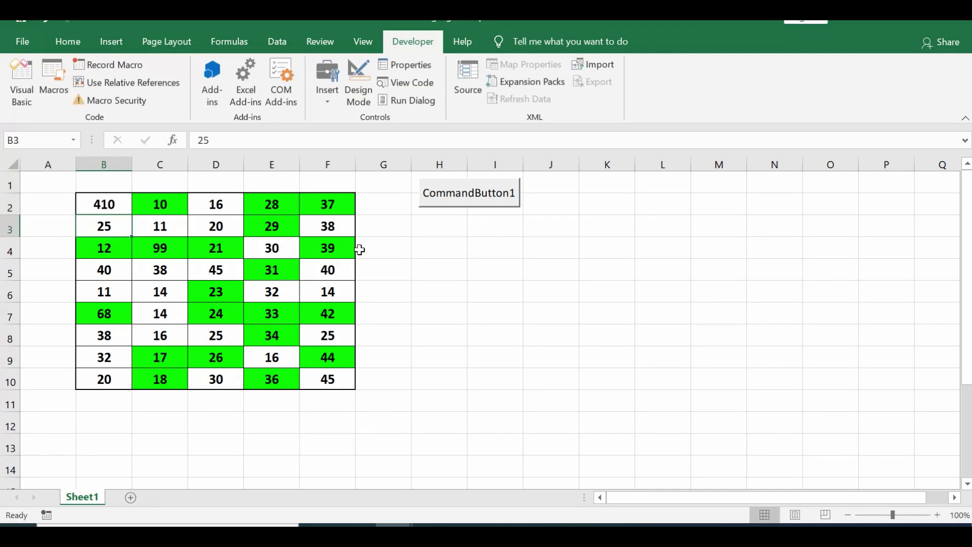
left_click(472, 195)
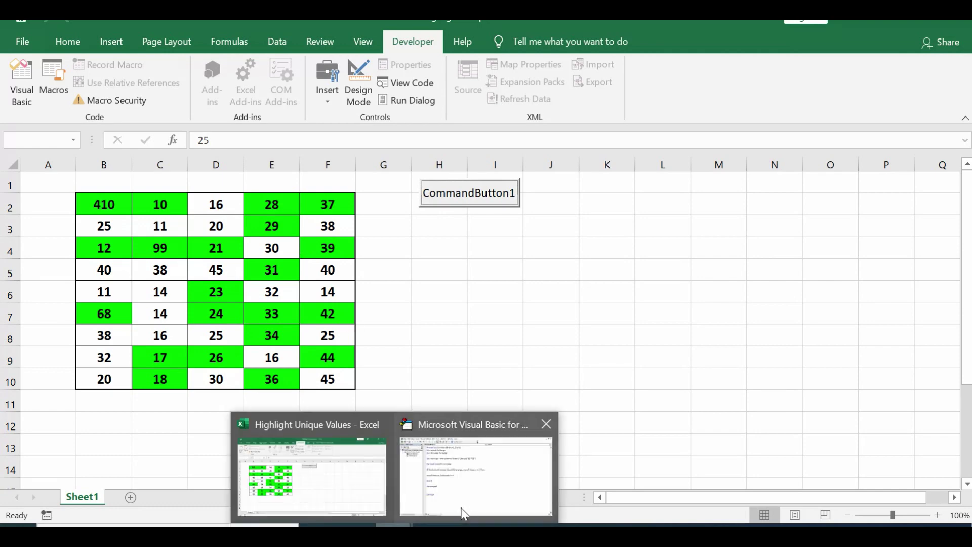
- Add myrange.Interior.Color = xlNone after the Set line to clear B2:F10 fills
left_click(470, 492)
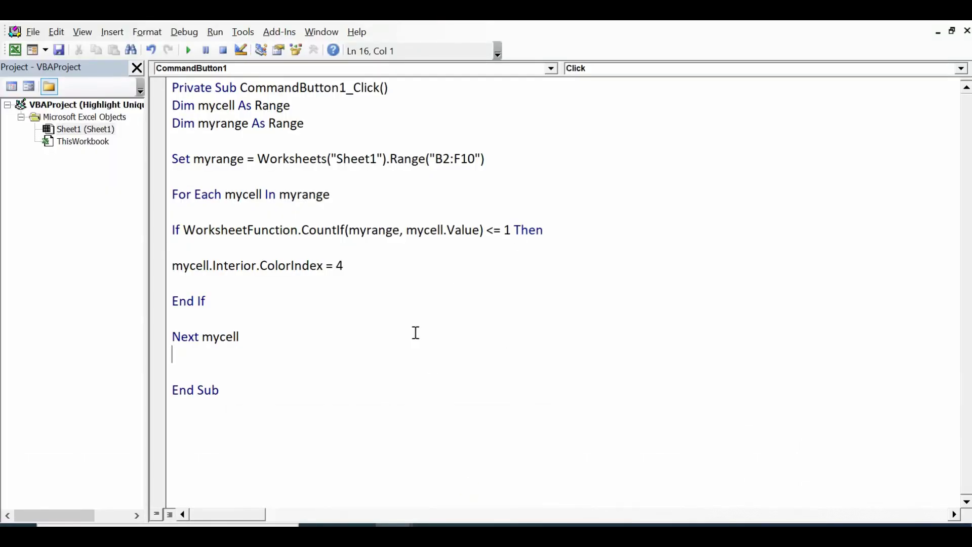
left_click(498, 158)
key("Return")
key("Return")
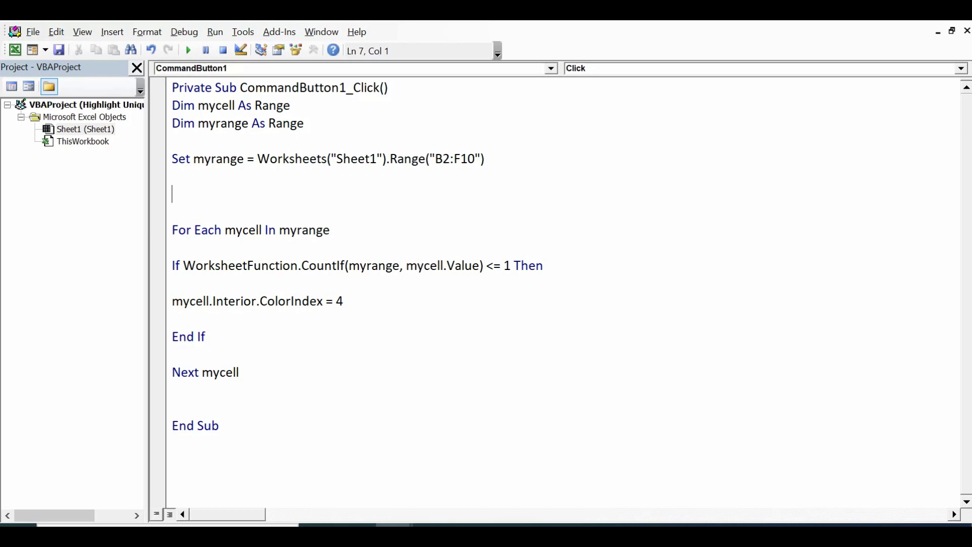
type("myrange.")
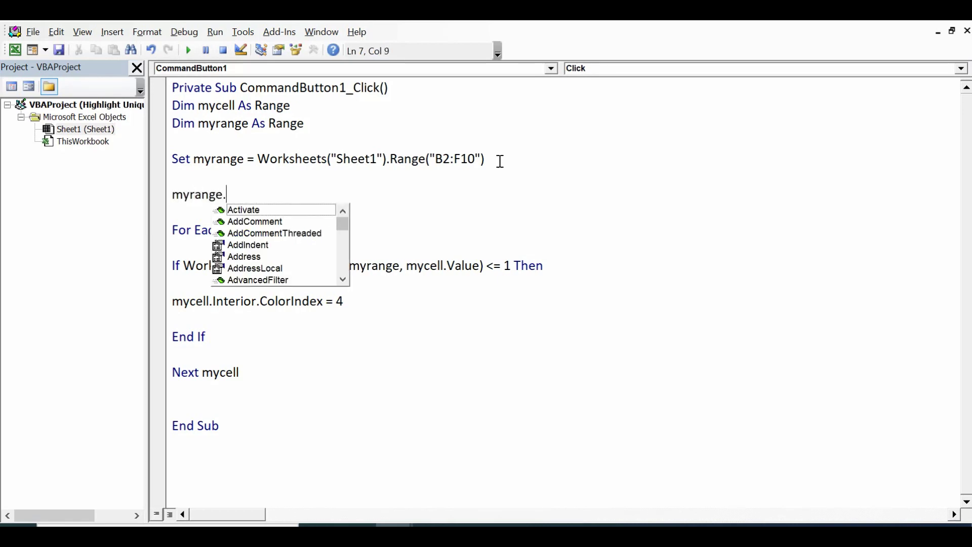
type("interio")
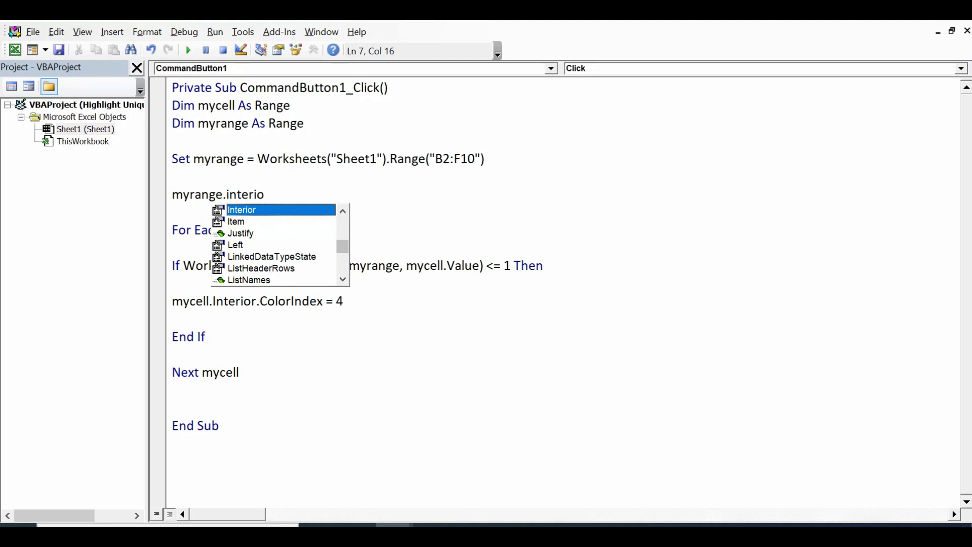
type("r.color")
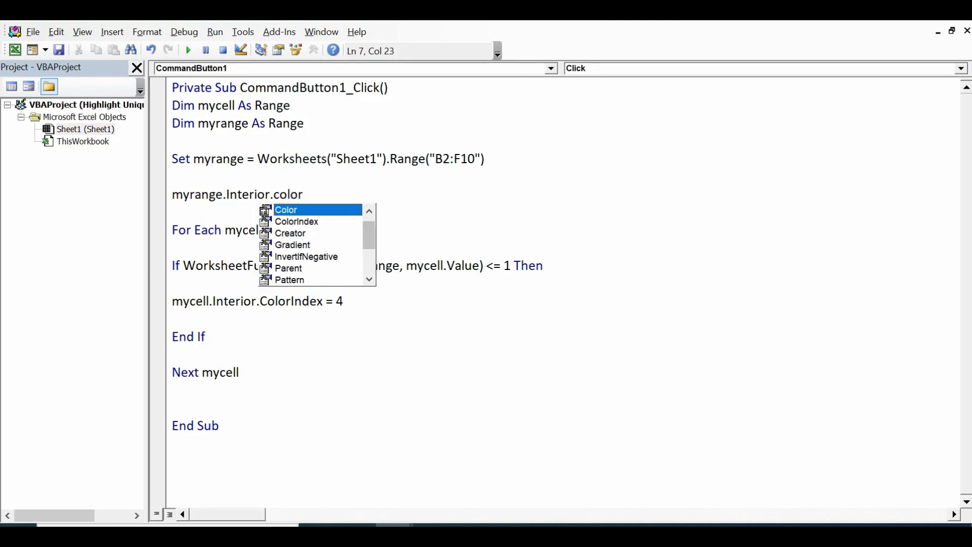
type("=xlnon")
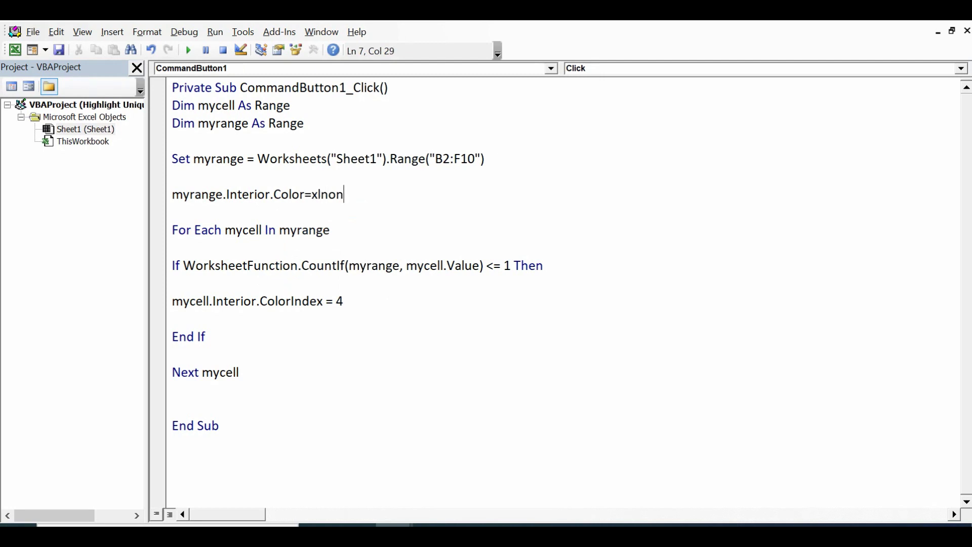
type("e")
key("Return")
key("Delete")
left_click(291, 395)
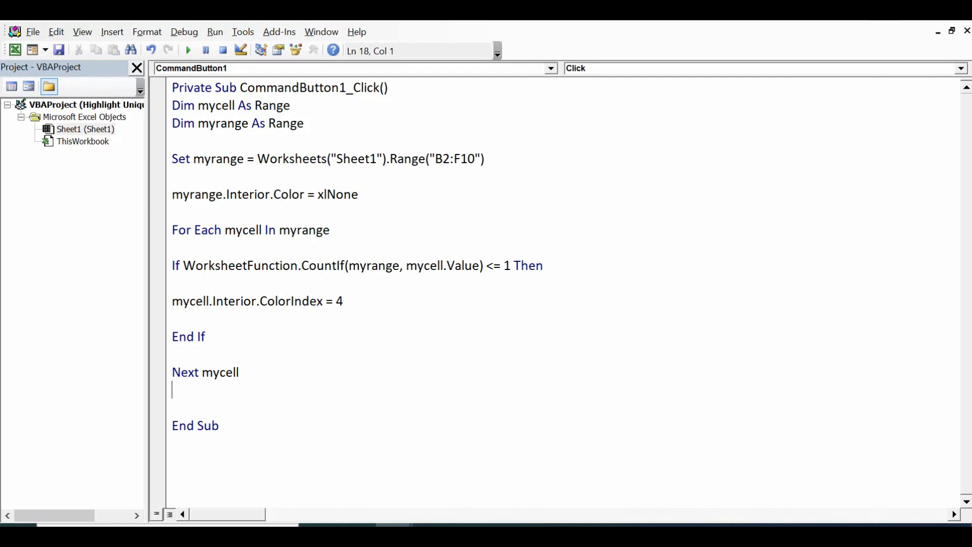
- Back on the worksheet, run the updated macro and select B7
key("alt+q")
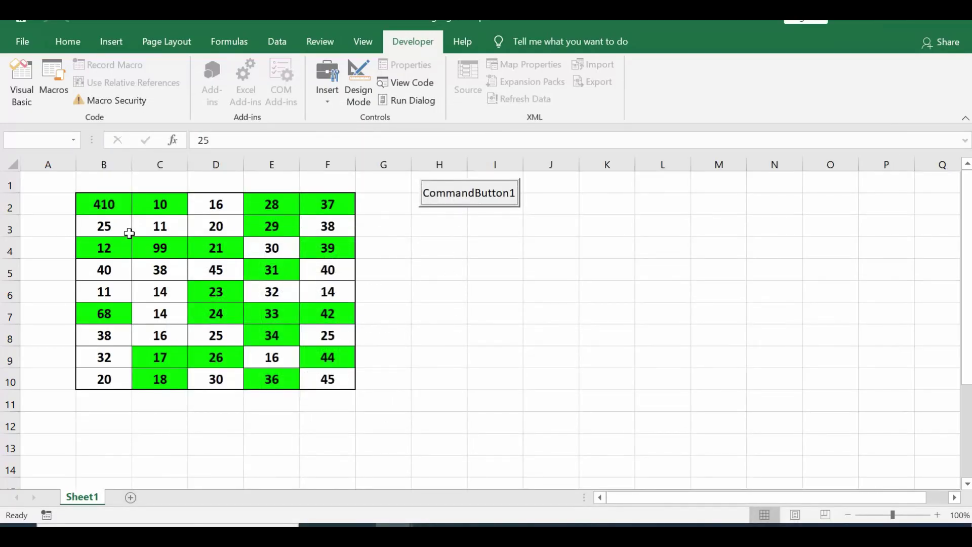
left_click(468, 197)
left_click(107, 313)
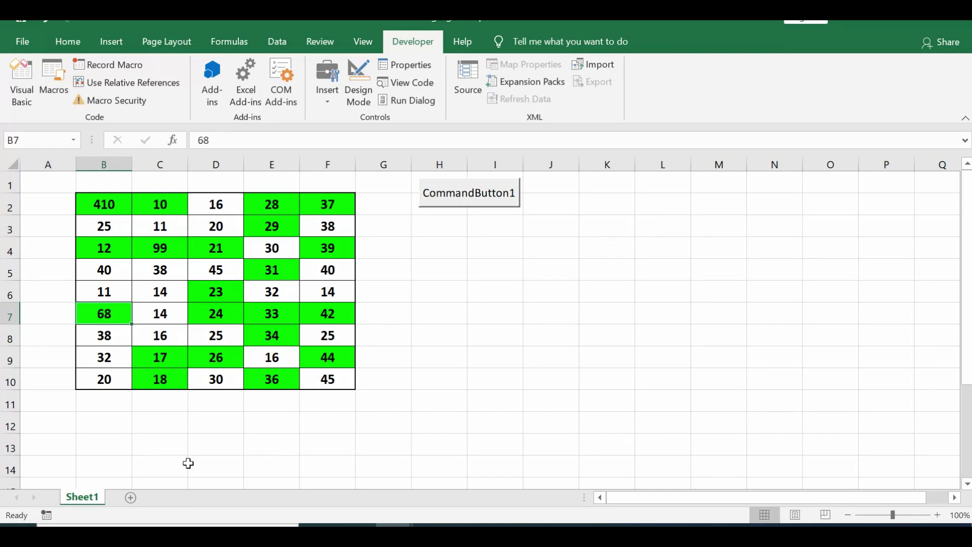
- Change B8 to 68, rerun the macro, and select B2
left_click(111, 336)
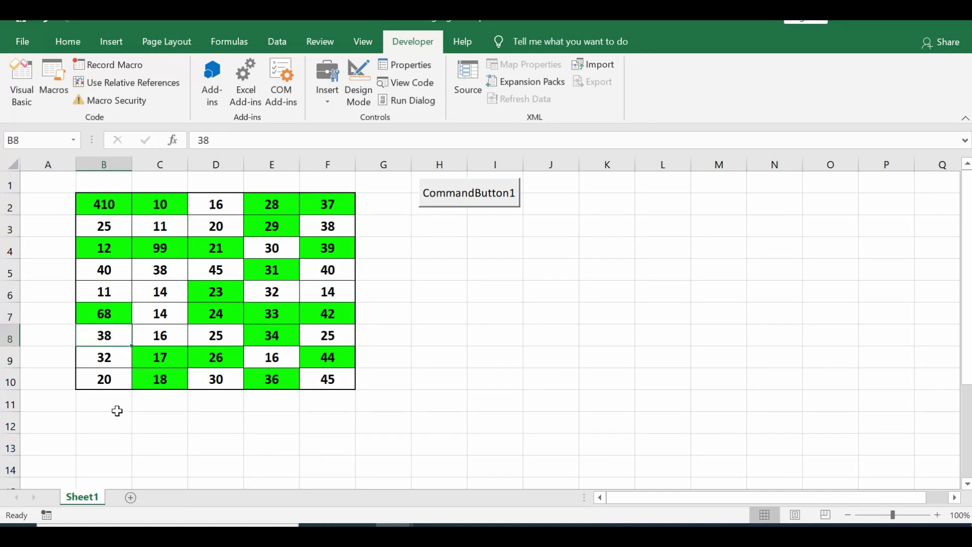
type("68")
key("Return")
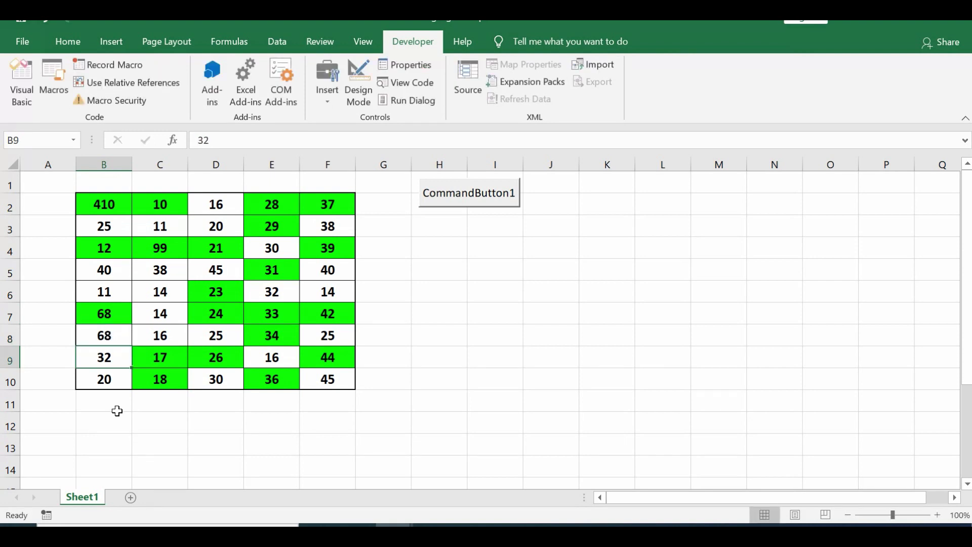
left_click(486, 195)
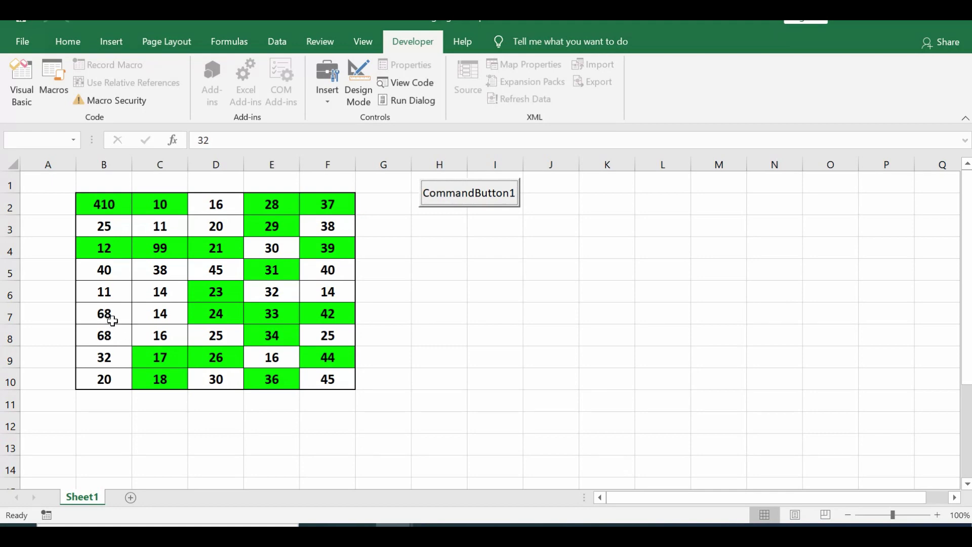
left_click(103, 206)
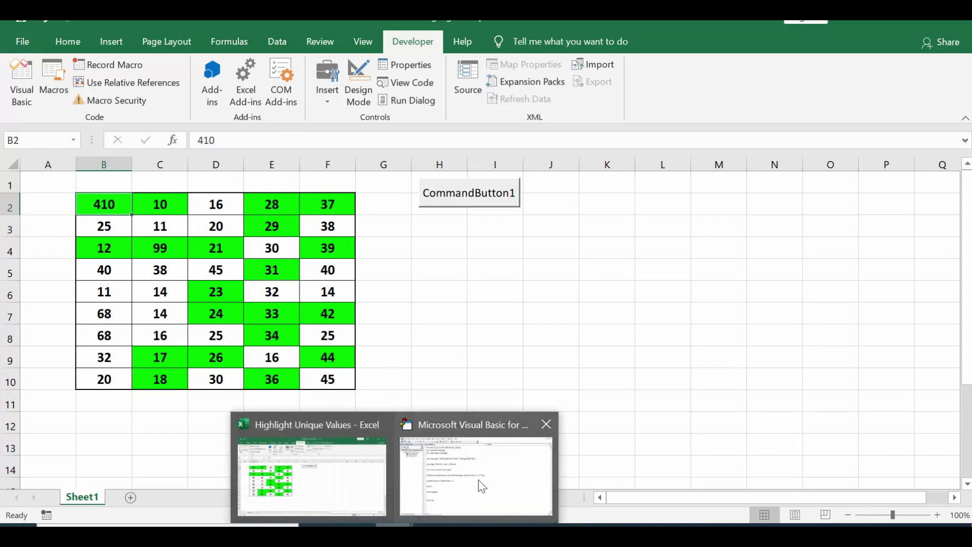
- Switch to the Visual Basic editor showing the finished click procedure
left_click(479, 483)
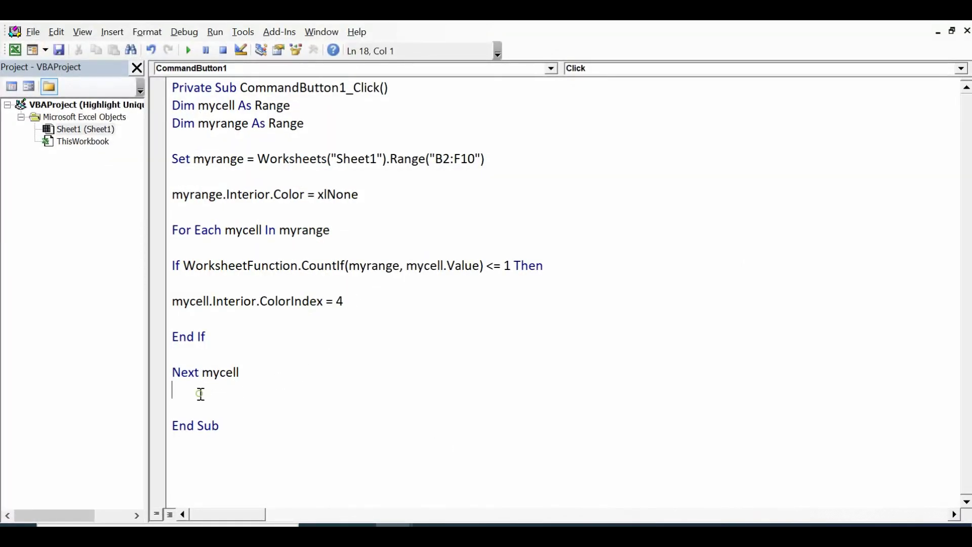